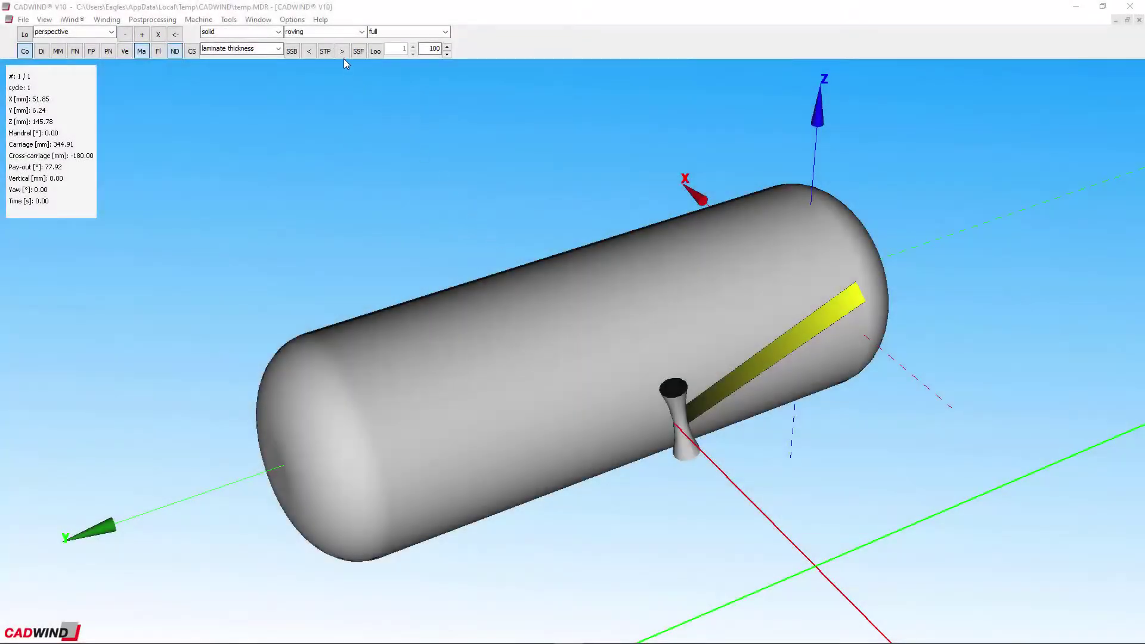
# - Play the fibre band's winding animation around the vessel
pyautogui.click(343, 51)
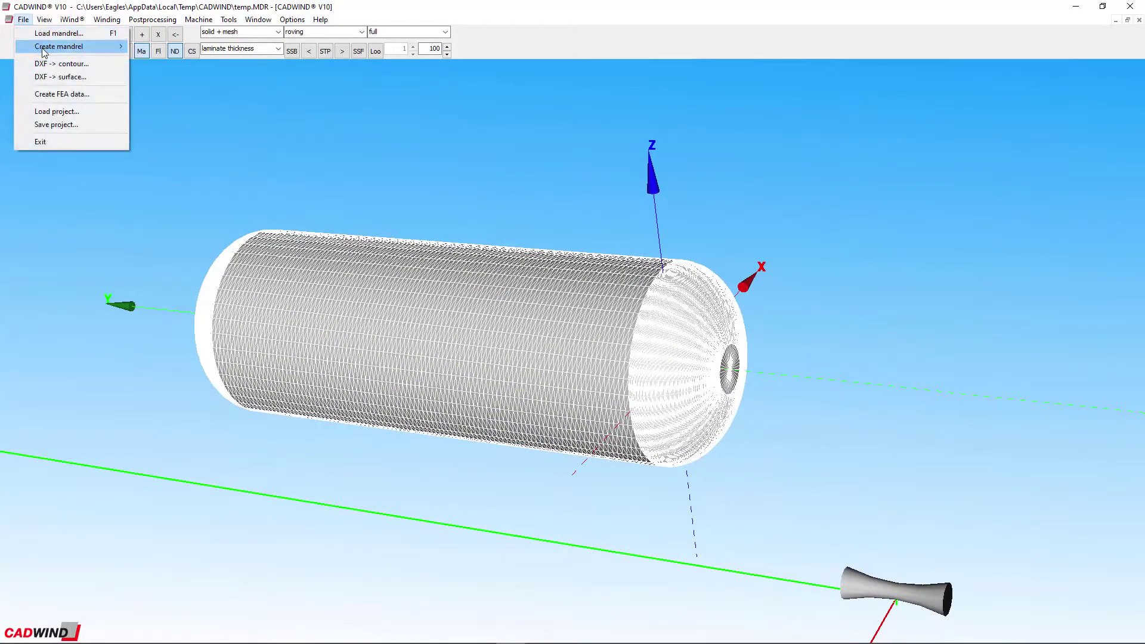
# - Create a circular cross-section mandrel, accepting the 310 mm diameter and ellipsoid dome values
pyautogui.moveTo(71, 46)
pyautogui.click(201, 51)
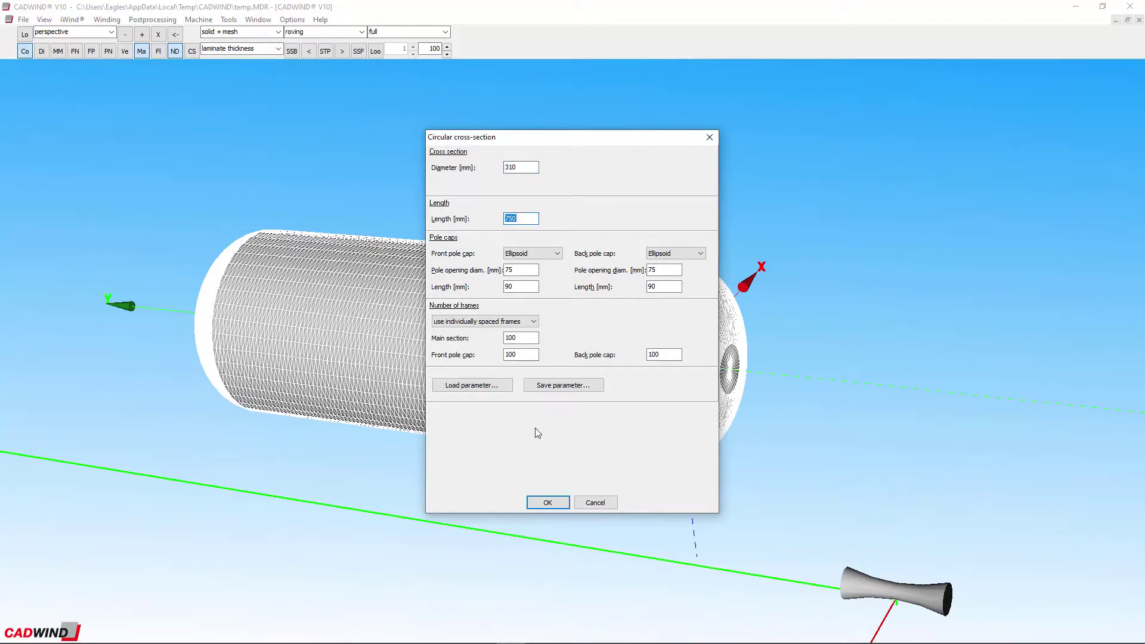
pyautogui.click(547, 503)
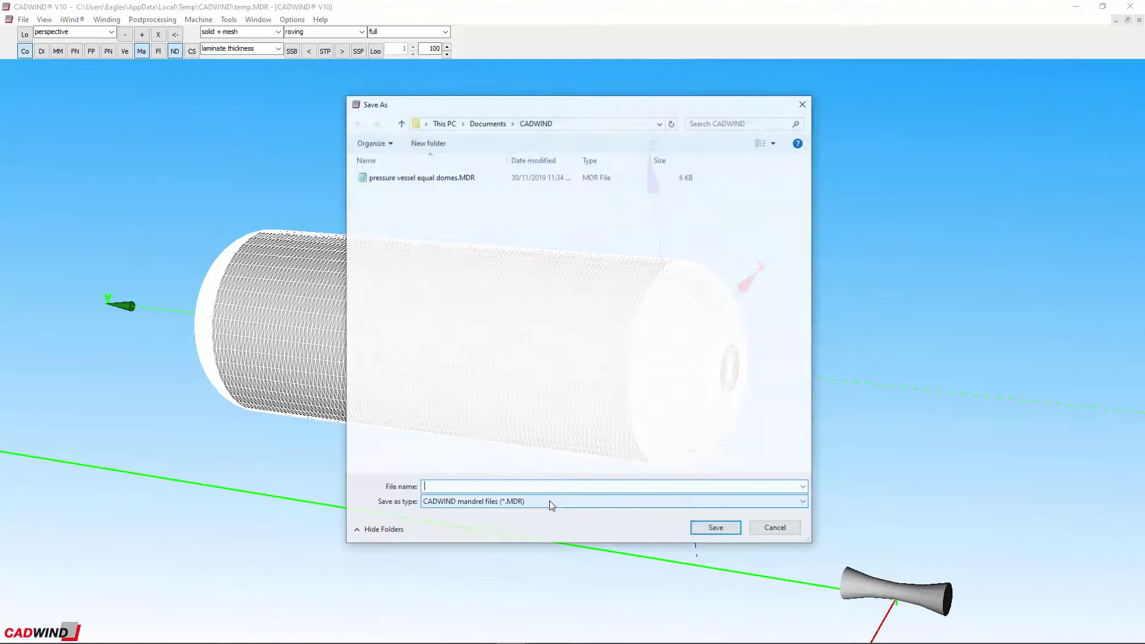
# - Save the mandrel over pressure vessel equal domes.MDR without saving winding parameters
pyautogui.click(442, 185)
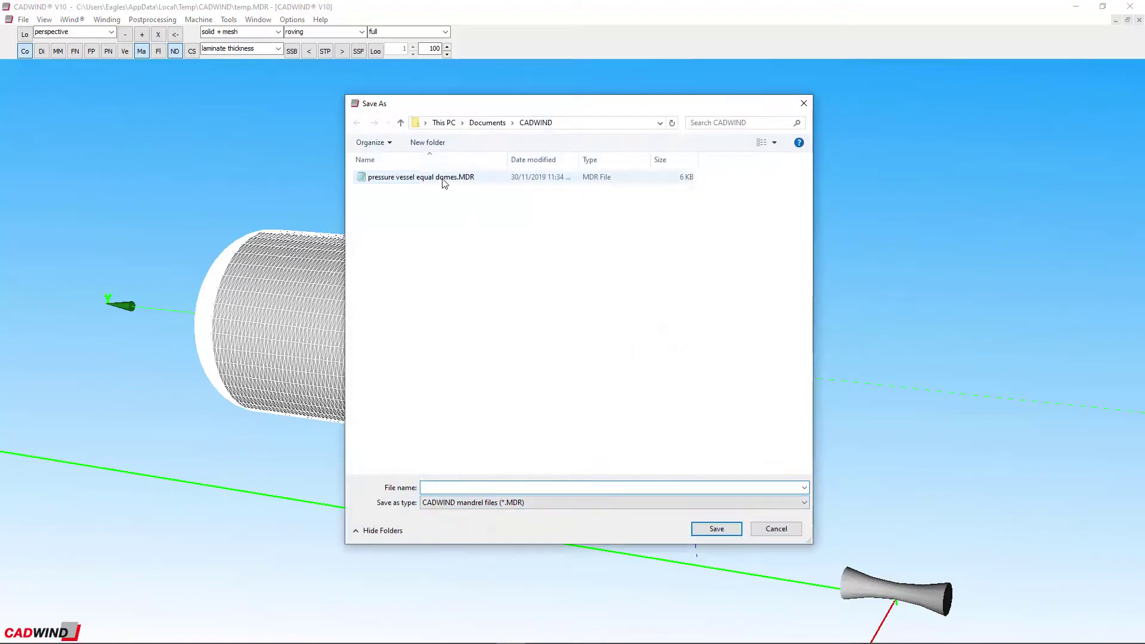
pyautogui.click(717, 529)
pyautogui.click(606, 331)
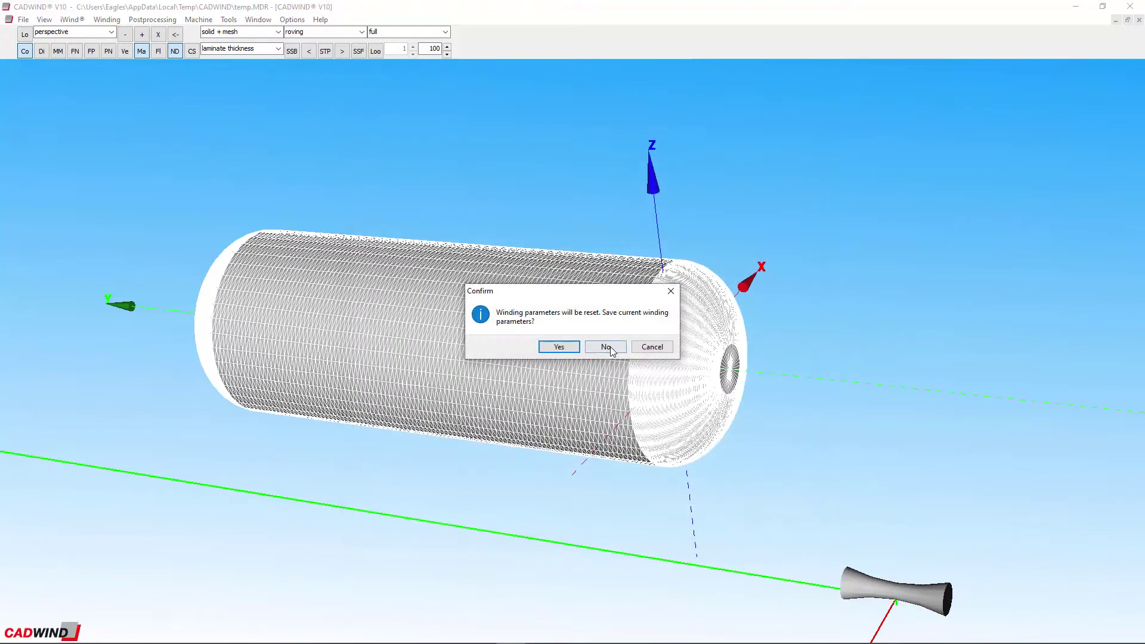
pyautogui.click(606, 347)
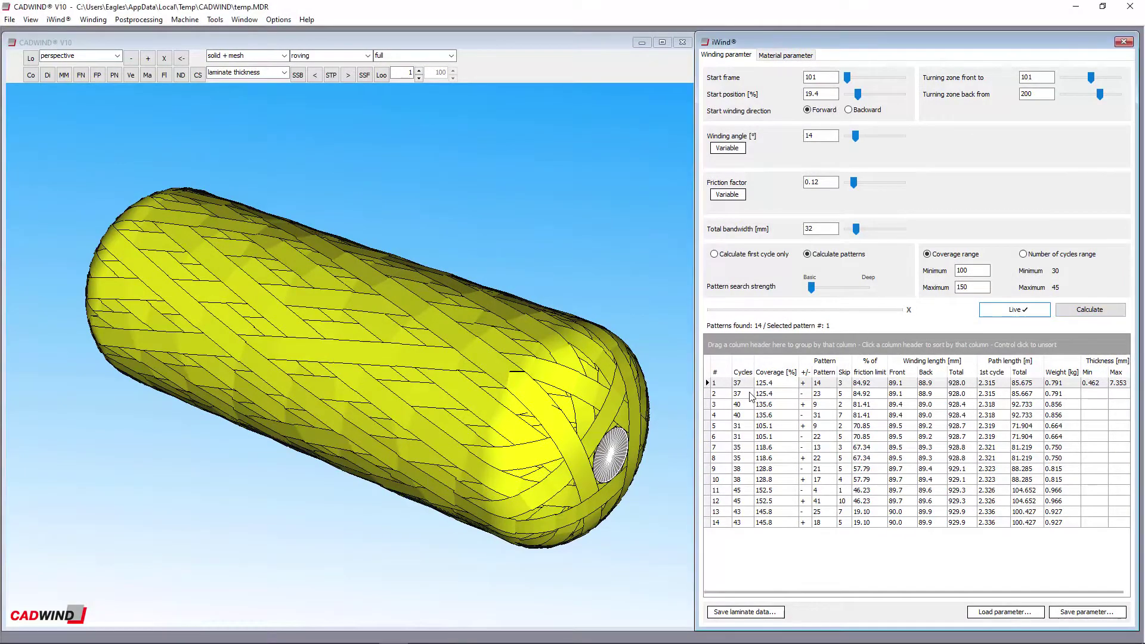
# - Preview winding patterns 2, 5 and 7 on the vessel
pyautogui.press('Down')
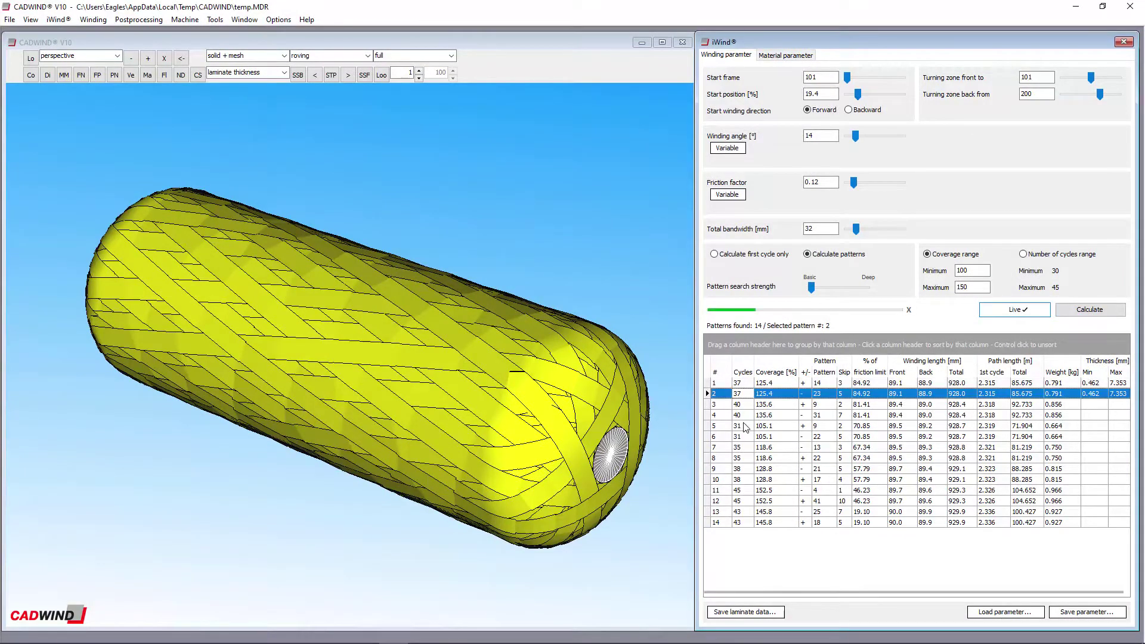
pyautogui.click(744, 425)
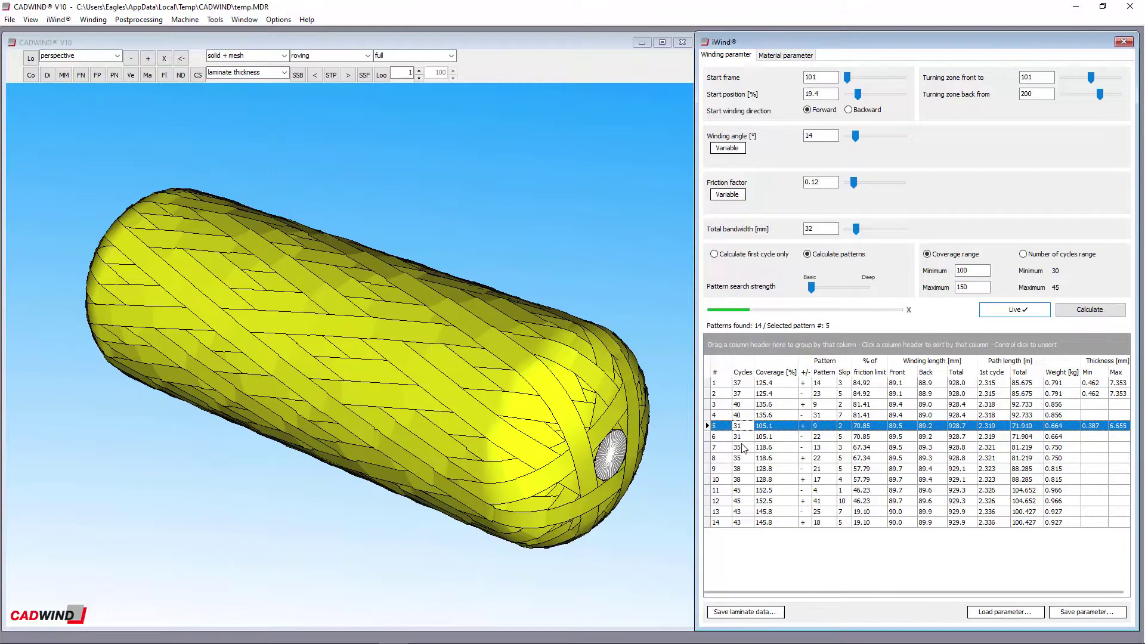
pyautogui.click(743, 447)
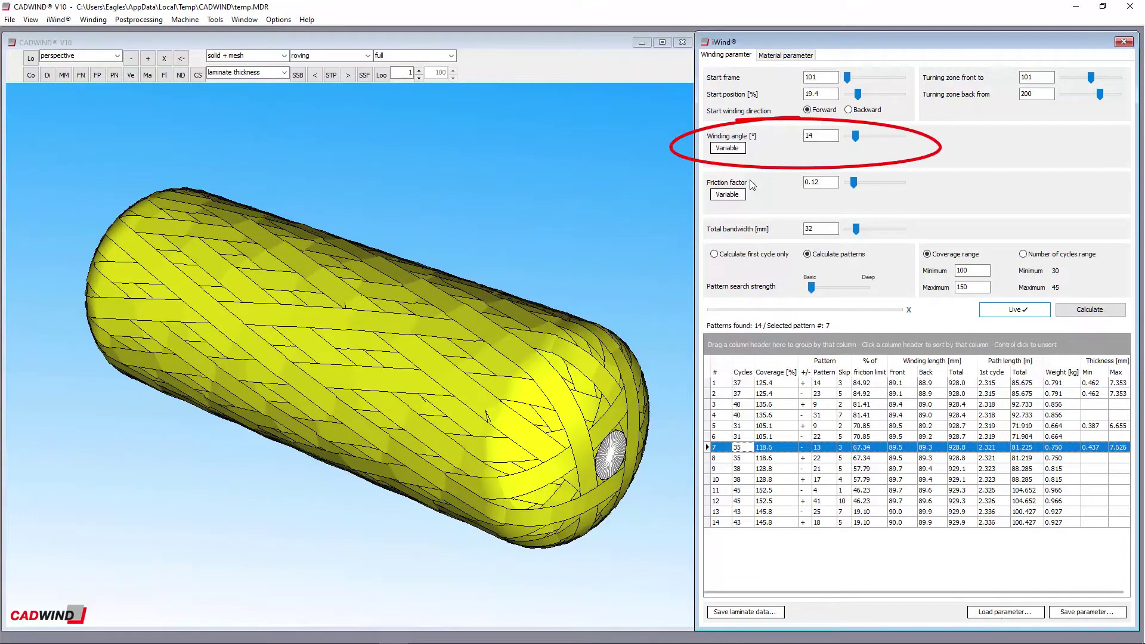
# - Set the winding angle to 28.06° and the friction factor to 0.39, then inspect the vessel
pyautogui.moveTo(857, 139); pyautogui.dragTo(863, 139)
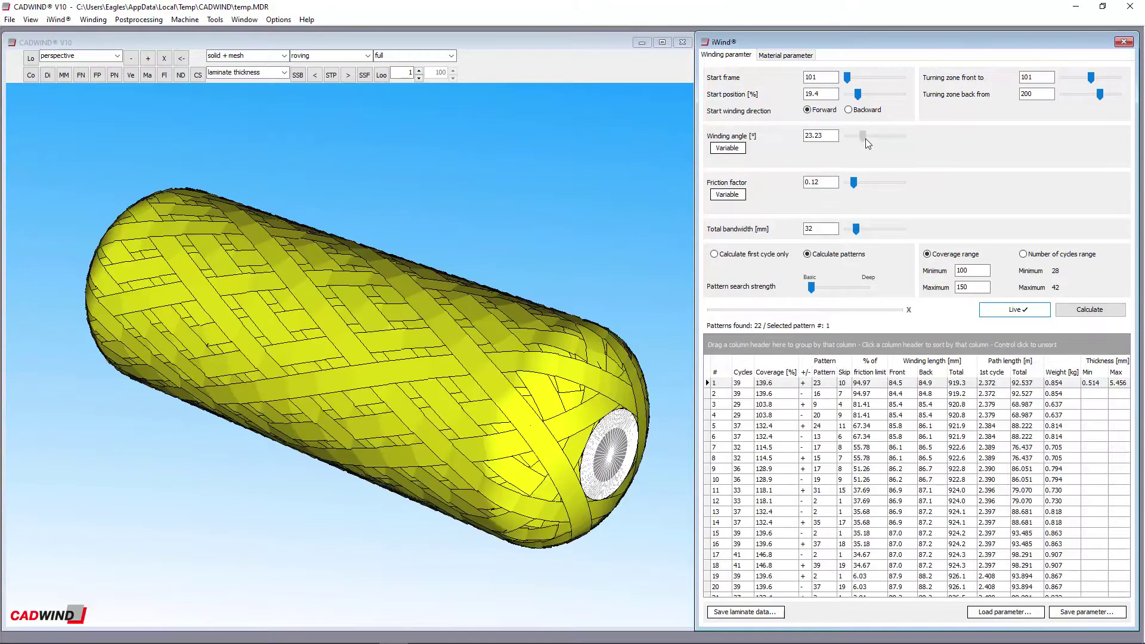
pyautogui.click(866, 140)
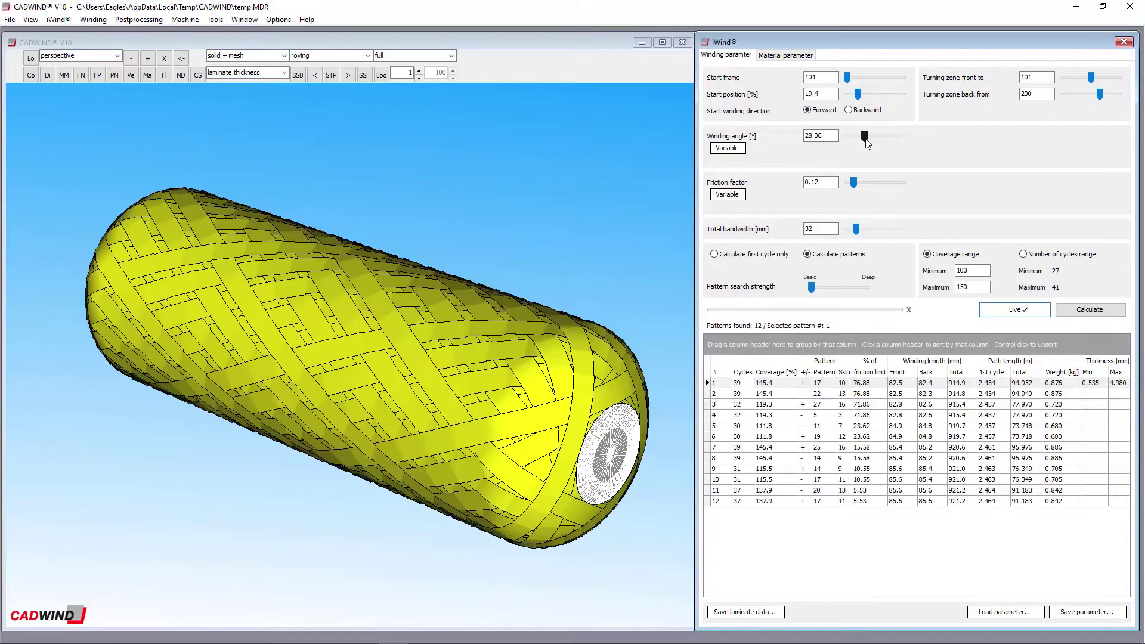
pyautogui.moveTo(853, 185); pyautogui.dragTo(869, 186)
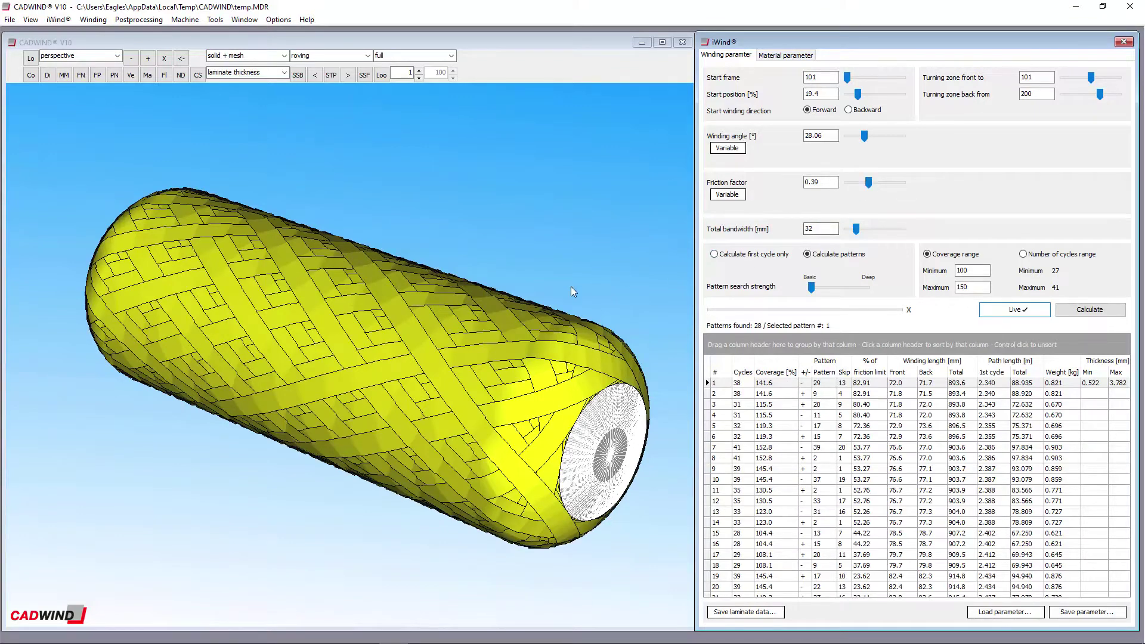
pyautogui.moveTo(571, 291); pyautogui.dragTo(456, 371)
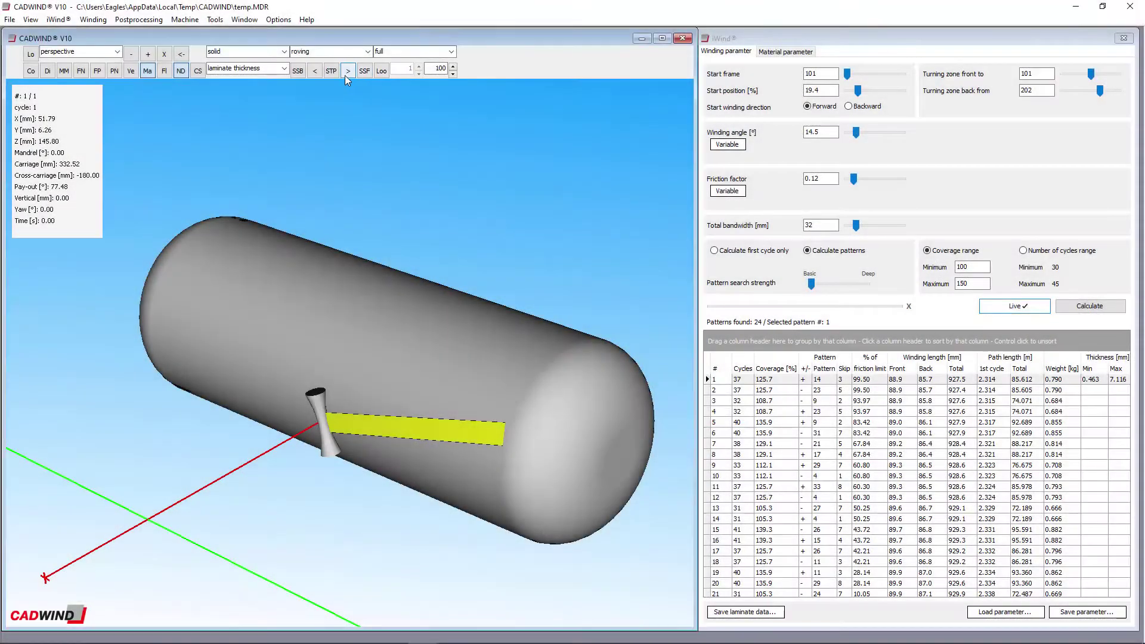
# - Play the 14.5° winding animation and check the machine's reference, dimension, velocity and acceleration limits
pyautogui.click(345, 74)
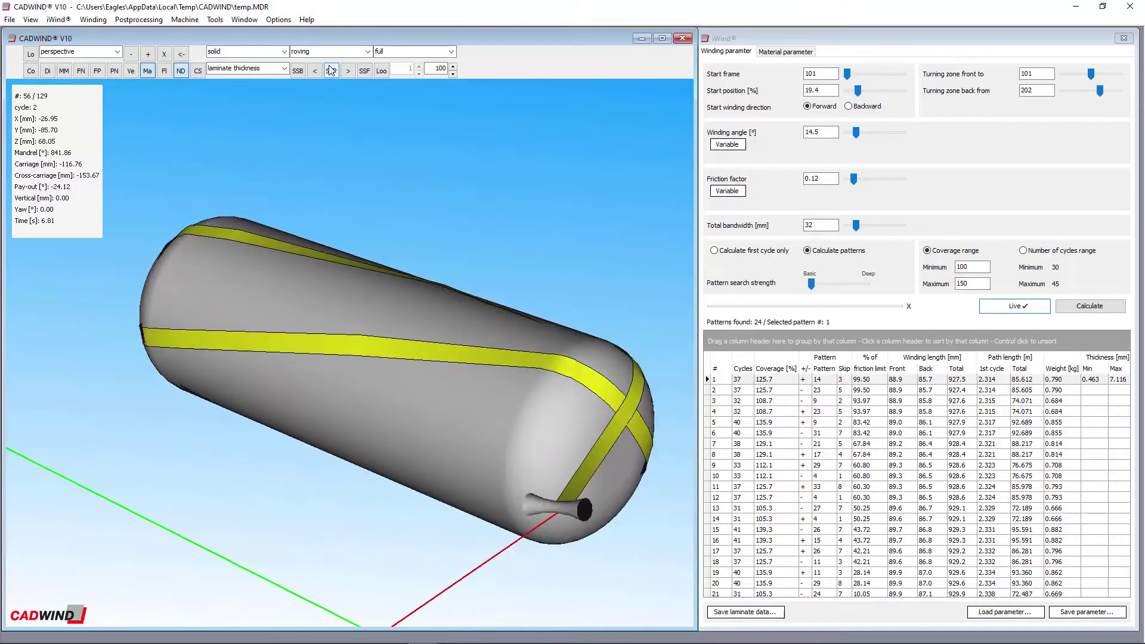
pyautogui.click(191, 20)
pyautogui.click(200, 34)
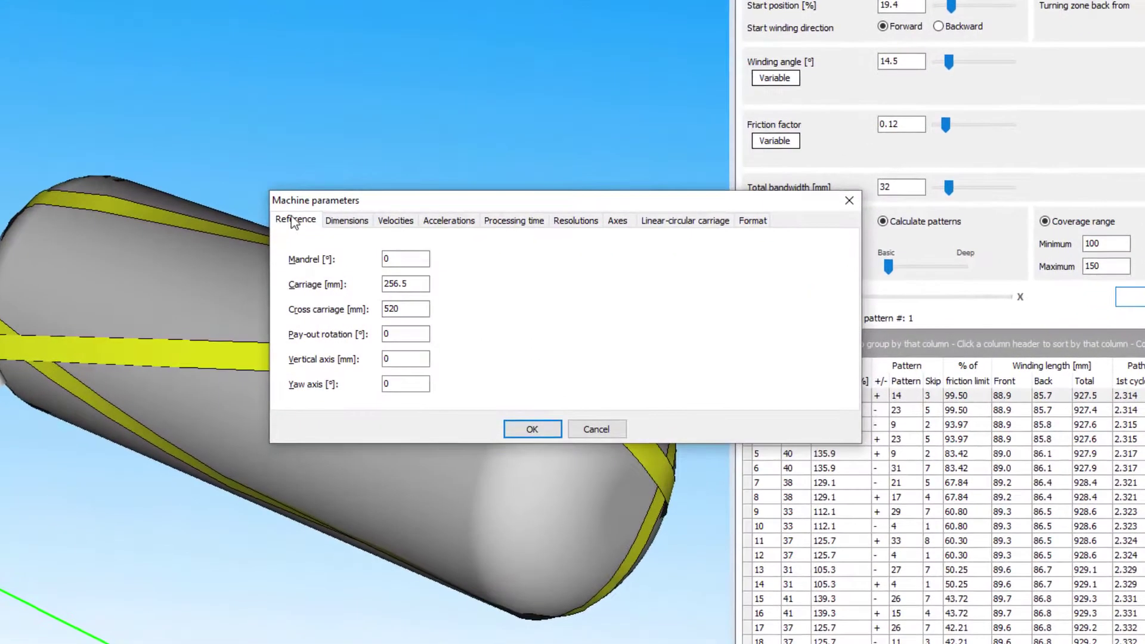
pyautogui.click(346, 222)
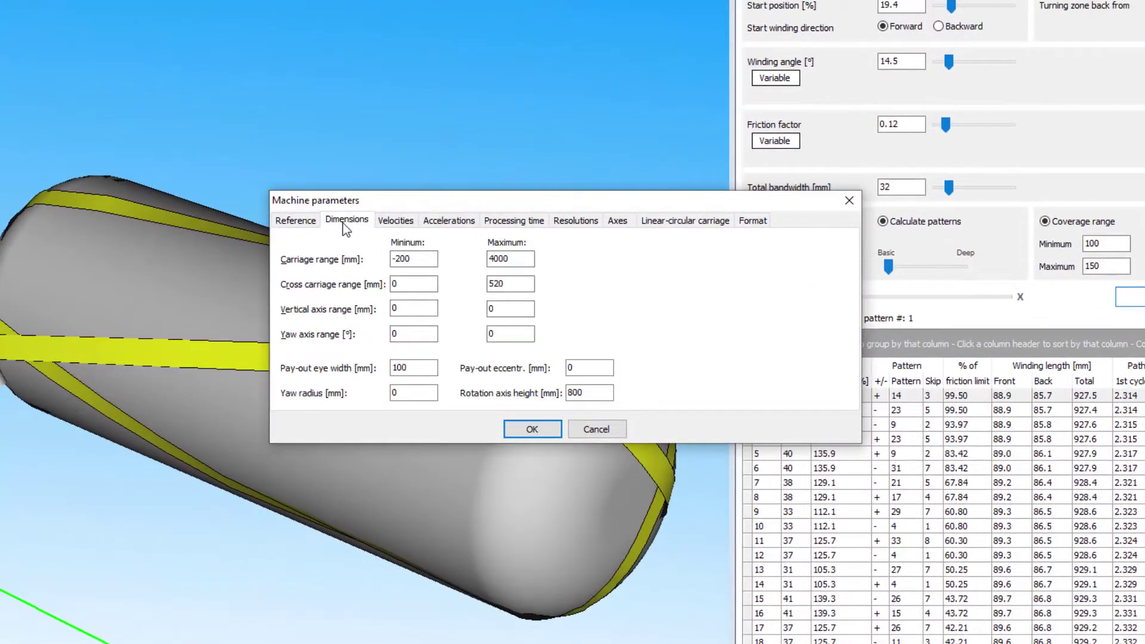
pyautogui.click(395, 222)
pyautogui.click(443, 221)
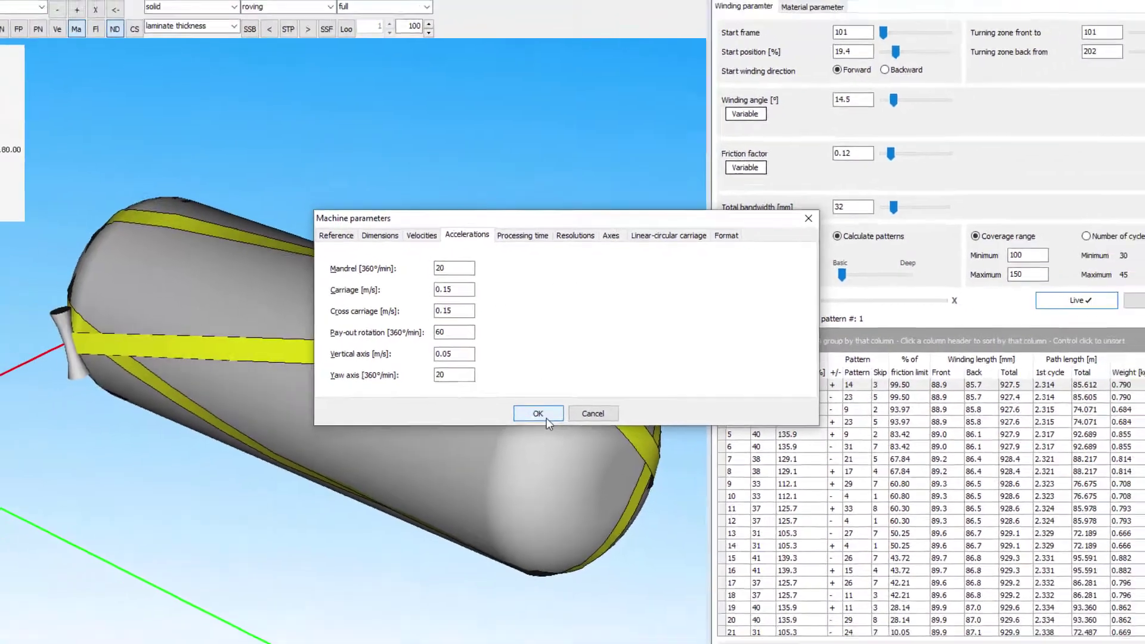
# - Keep the machine parameters unchanged and bring up the Postprocessing parameters
pyautogui.click(537, 413)
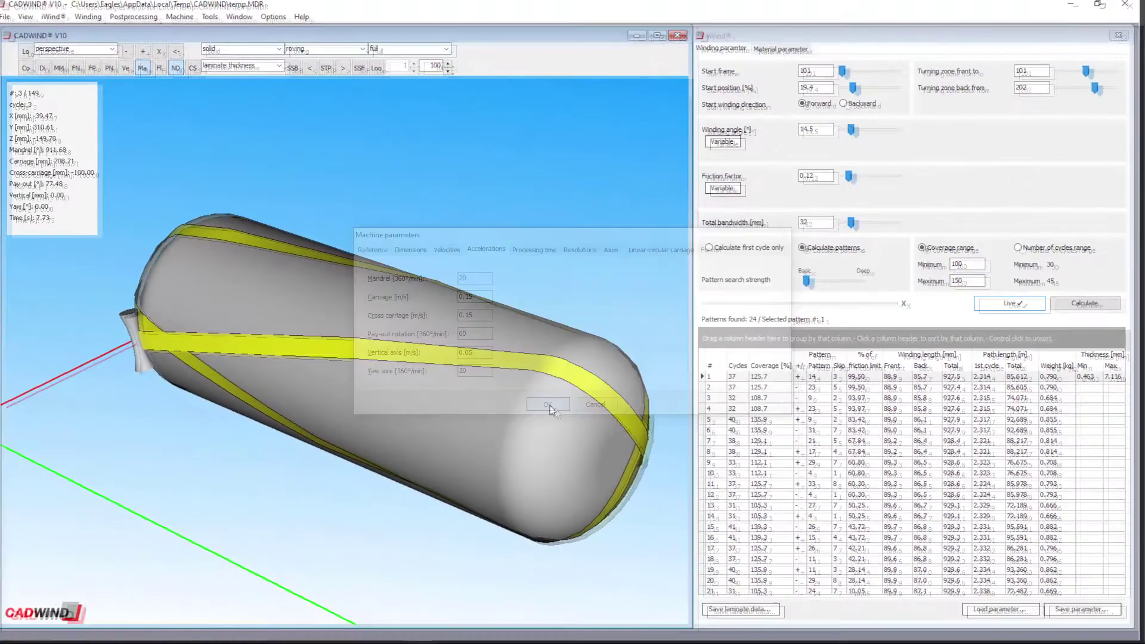
pyautogui.click(137, 12)
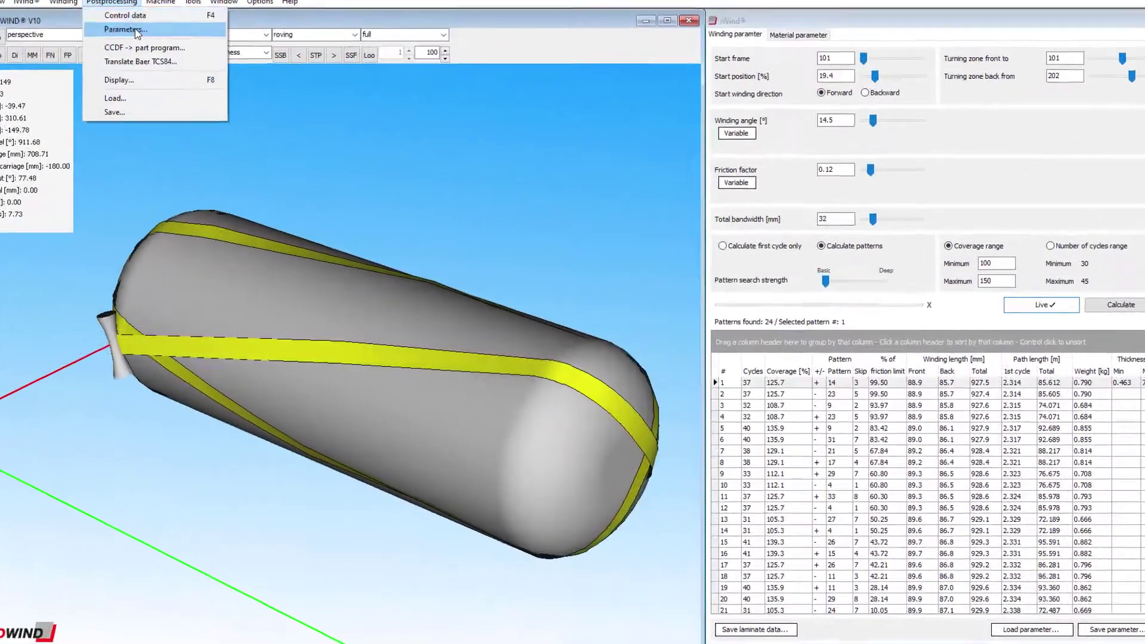
pyautogui.click(137, 31)
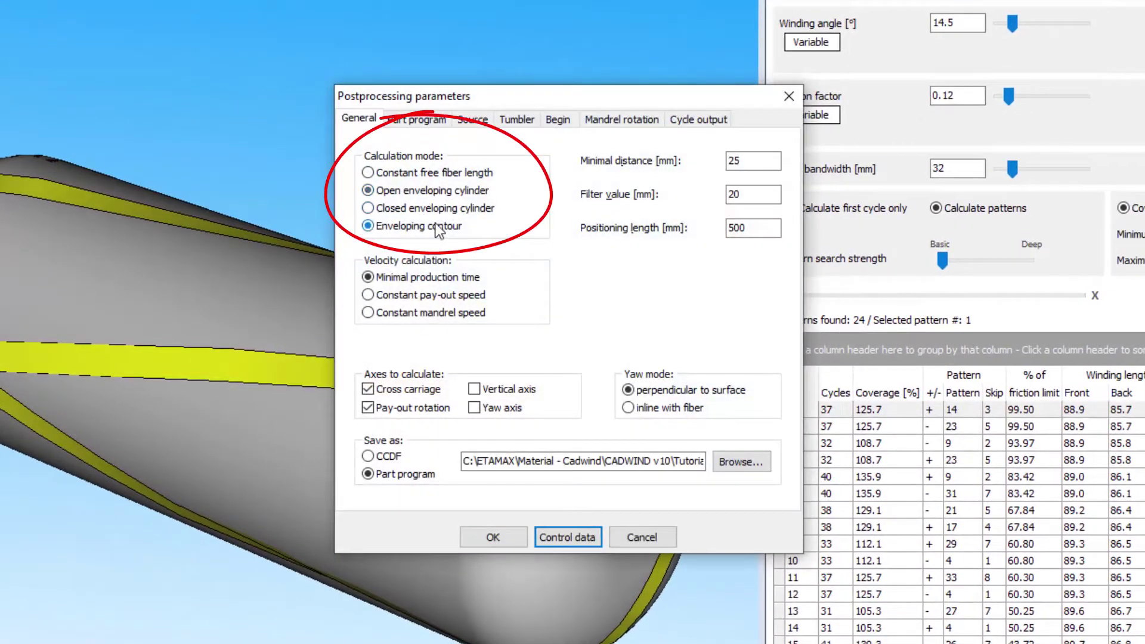
# - Calculate control data with Enveloping contour and 25 mm minimal distance, overwriting the low angle .MPF
pyautogui.doubleClick(739, 161)
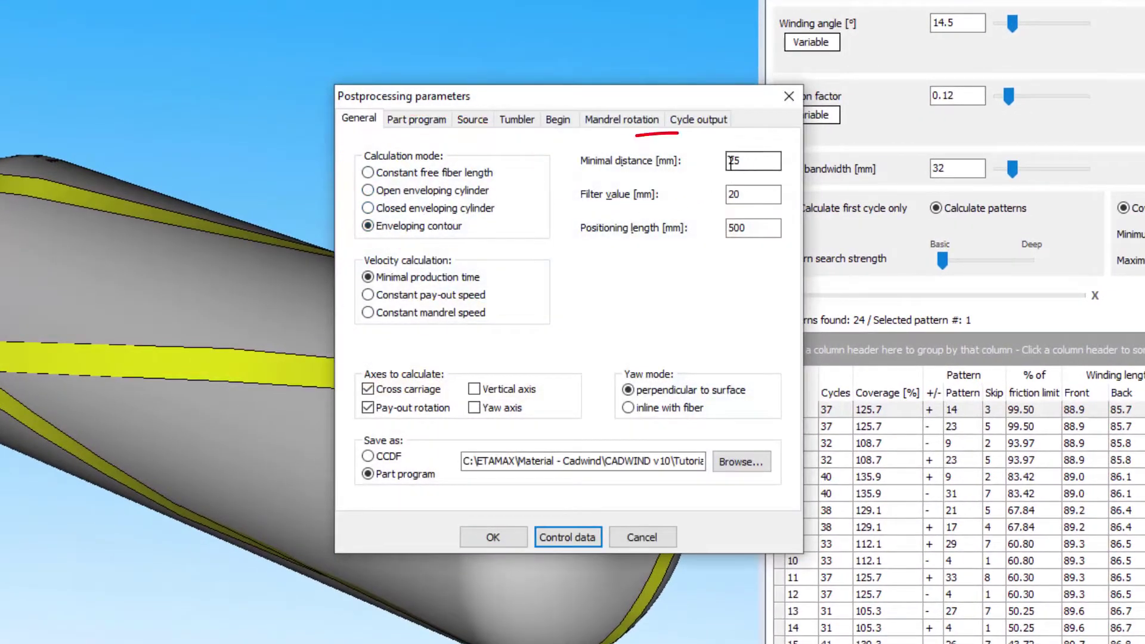
pyautogui.click(548, 538)
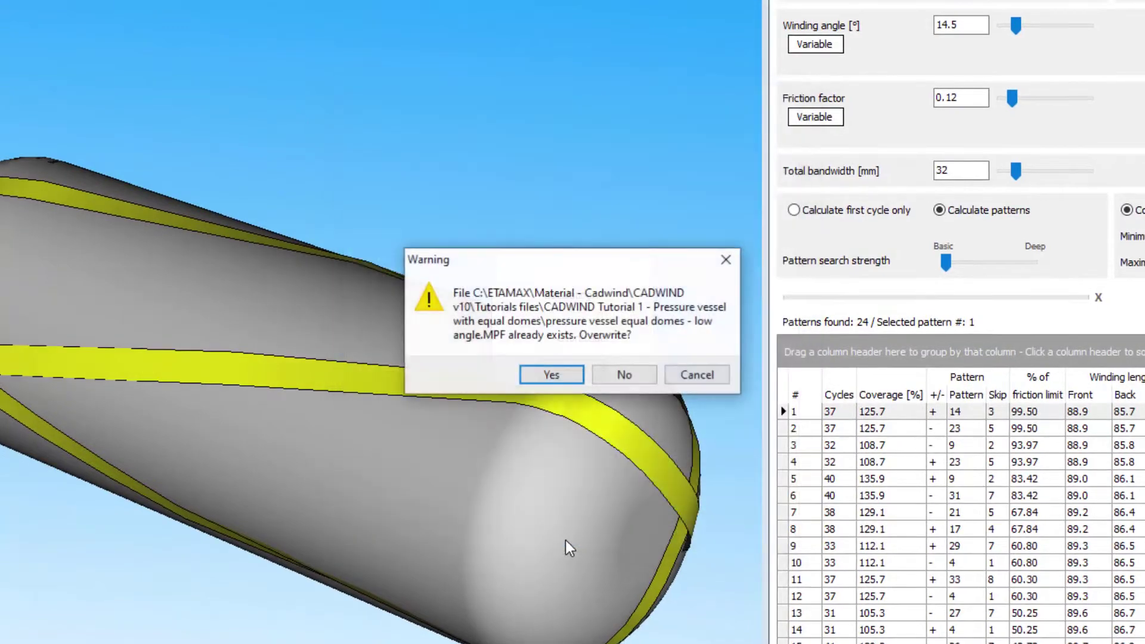
pyautogui.click(577, 378)
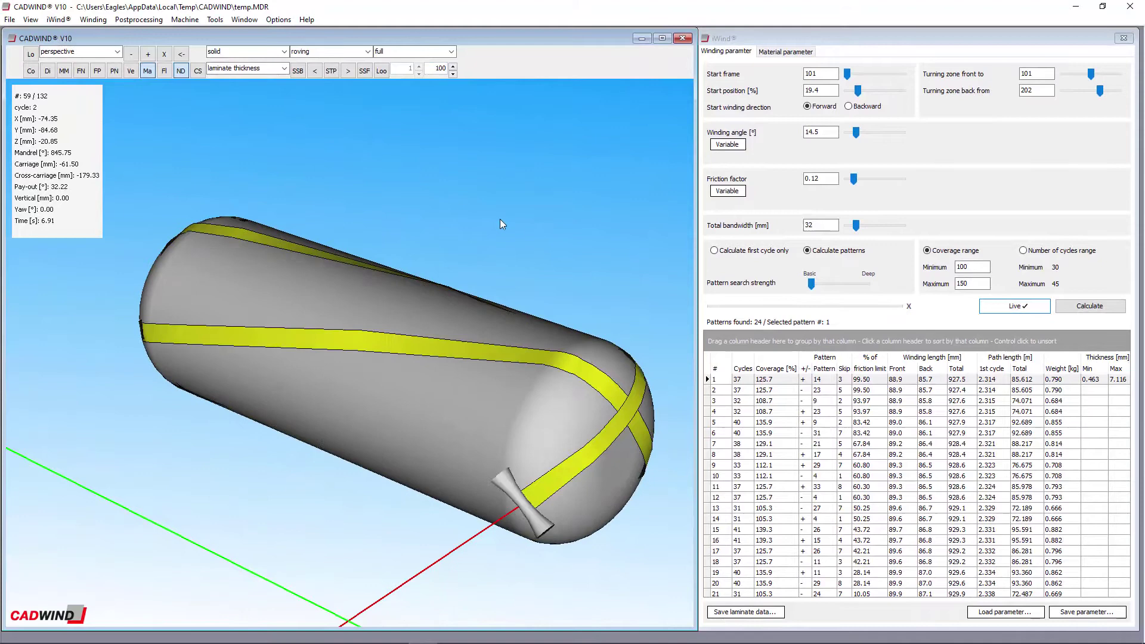
# - Open the LAYER2.SPF part program from the pressure vessel tutorial folder
pyautogui.click(215, 19)
pyautogui.click(238, 37)
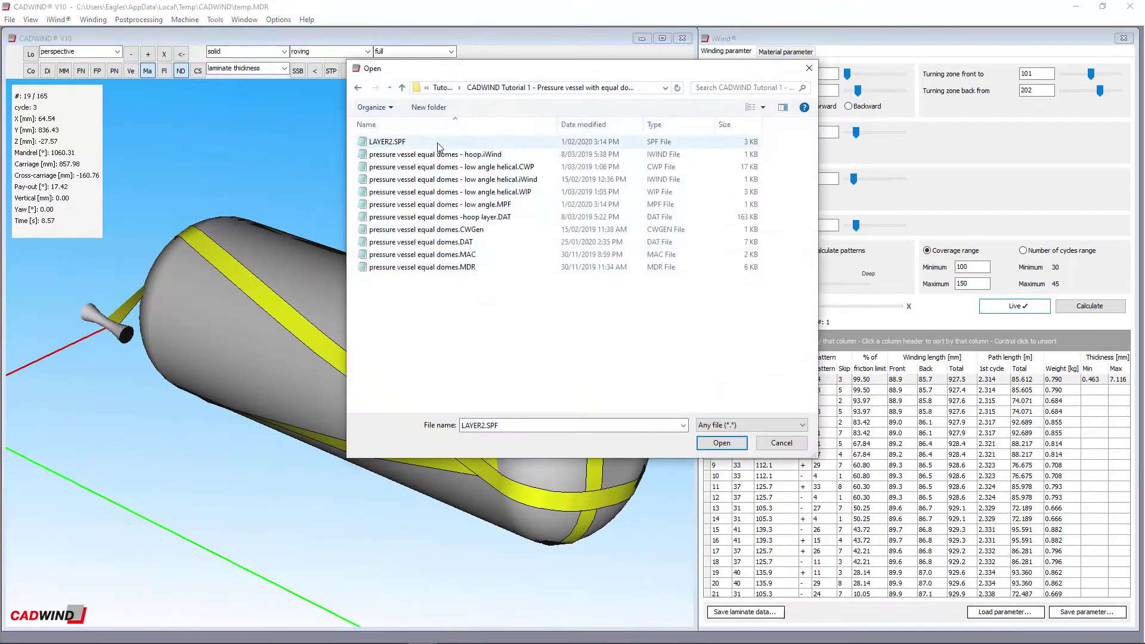
pyautogui.click(437, 143)
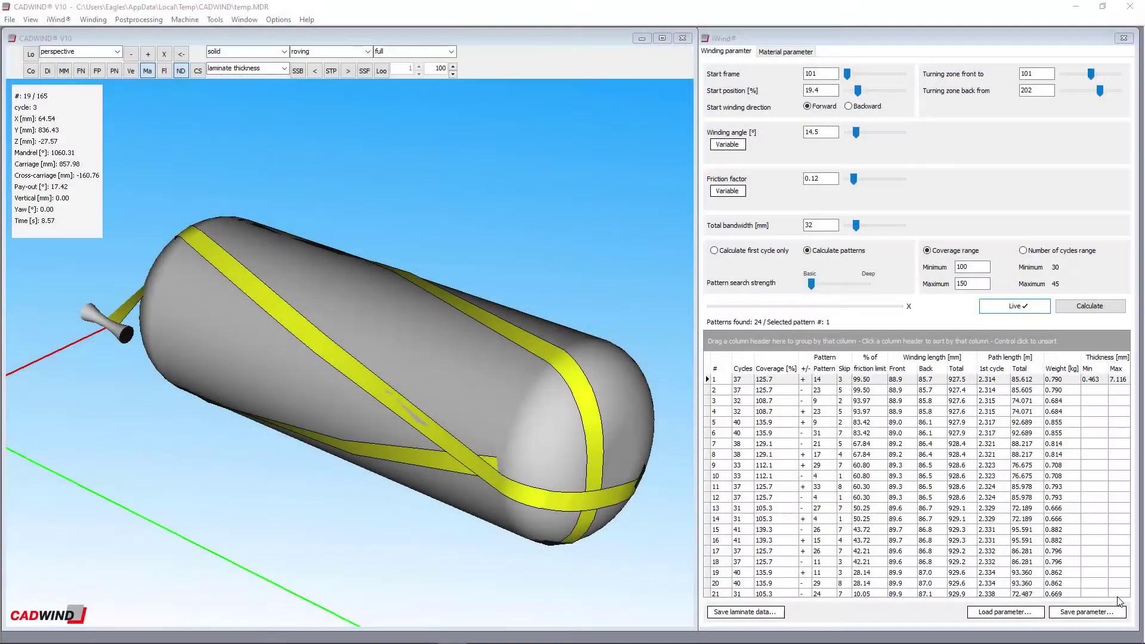
pyautogui.click(189, 20)
pyautogui.click(204, 34)
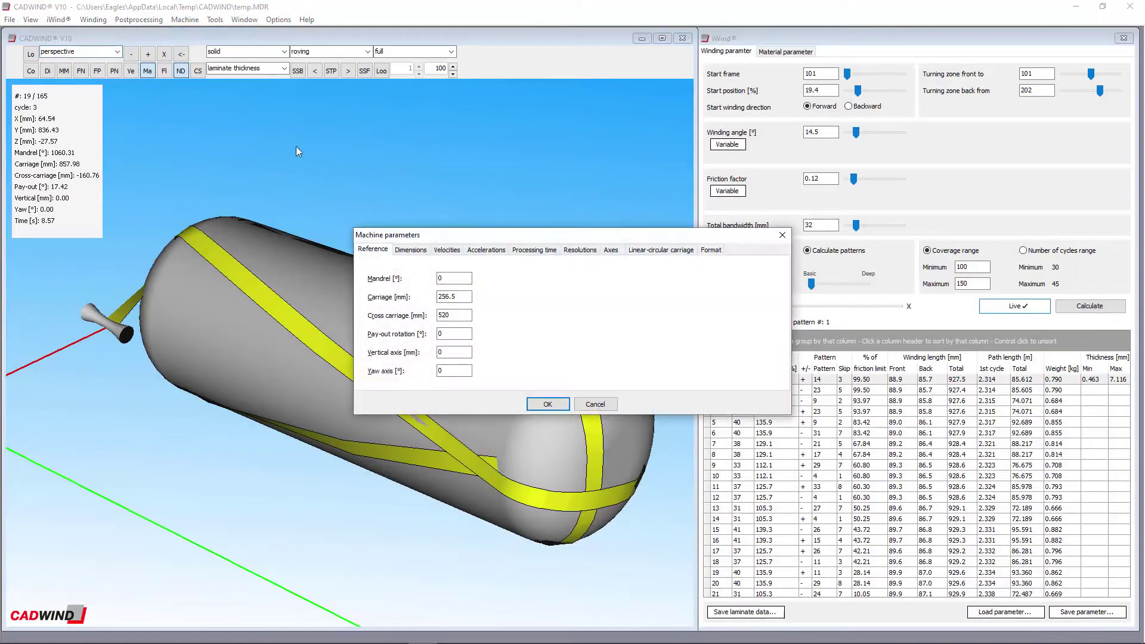
pyautogui.click(711, 251)
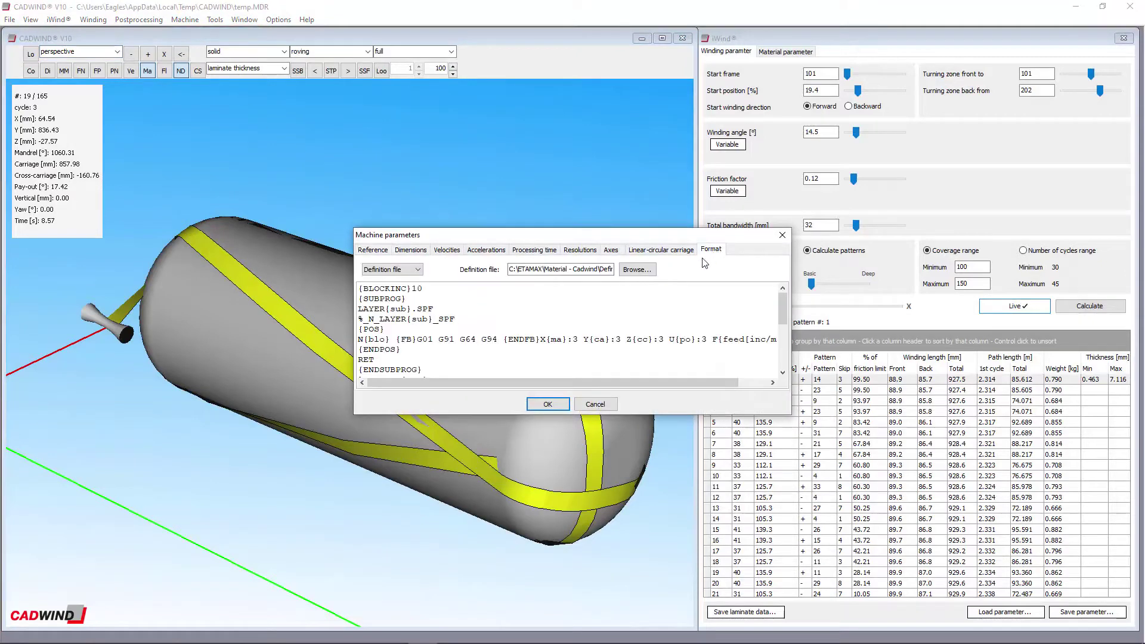
pyautogui.moveTo(785, 309)
pyautogui.mouseDown()
pyautogui.moveTo(788, 368)
pyautogui.moveTo(783, 310)
pyautogui.mouseUp()
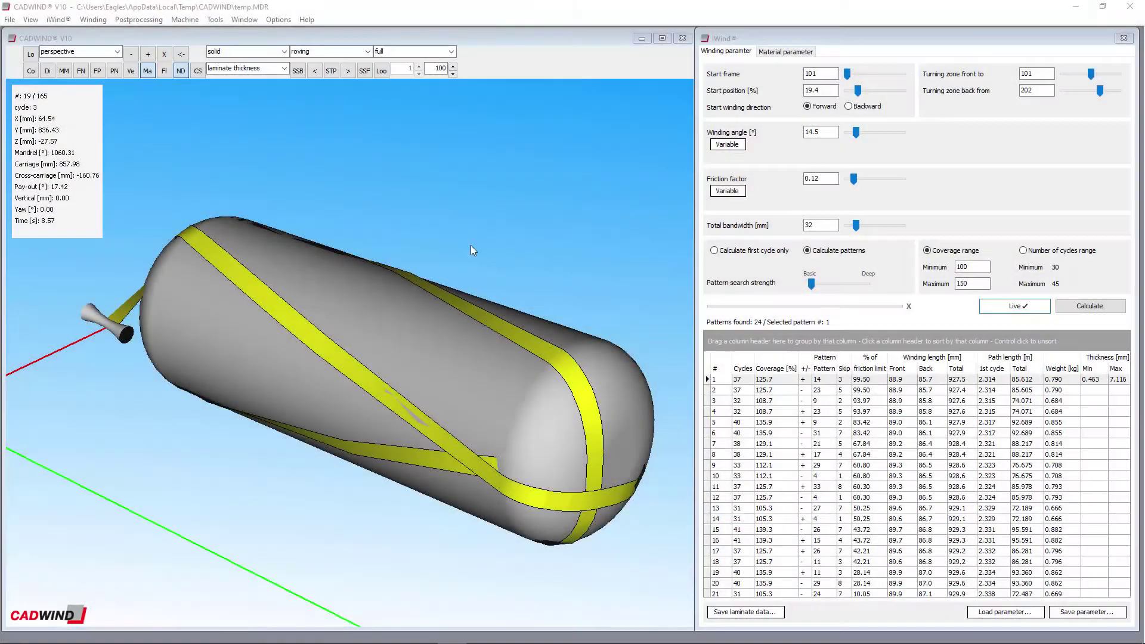
# - Display pressure vessel equal domes.DAT as control-data graphs in an enlarged window
pyautogui.click(139, 20)
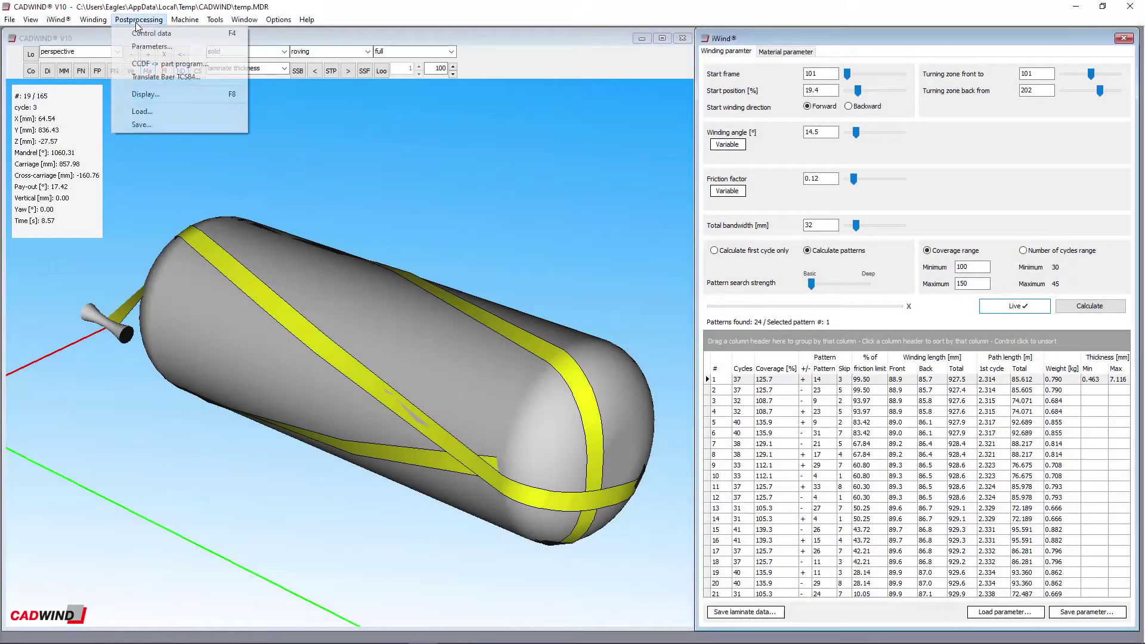
pyautogui.click(155, 95)
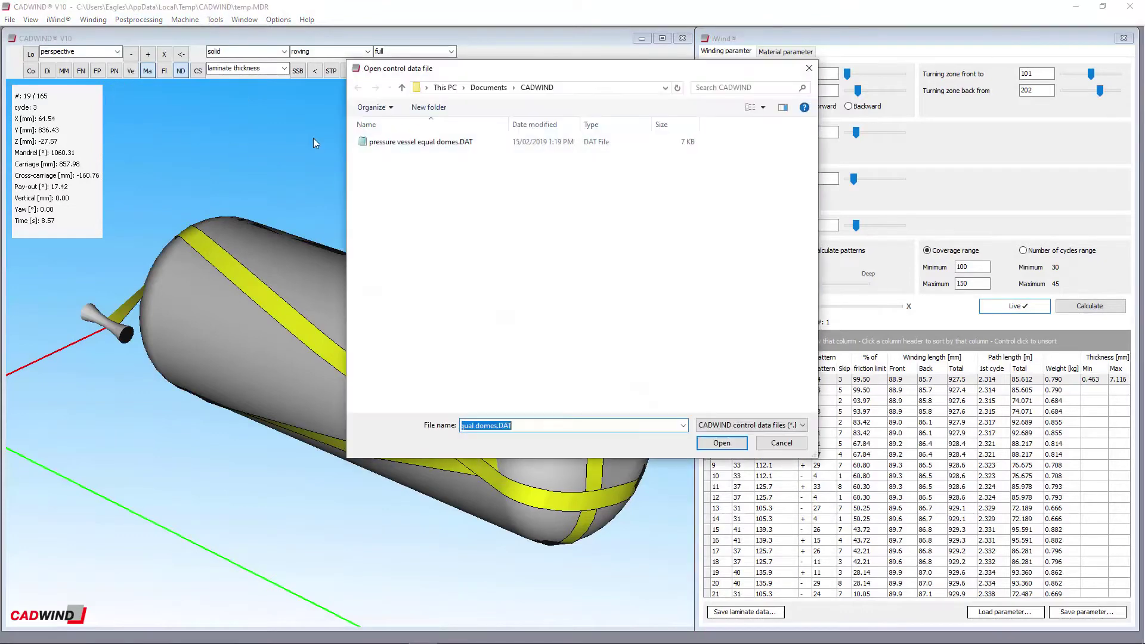
pyautogui.click(398, 141)
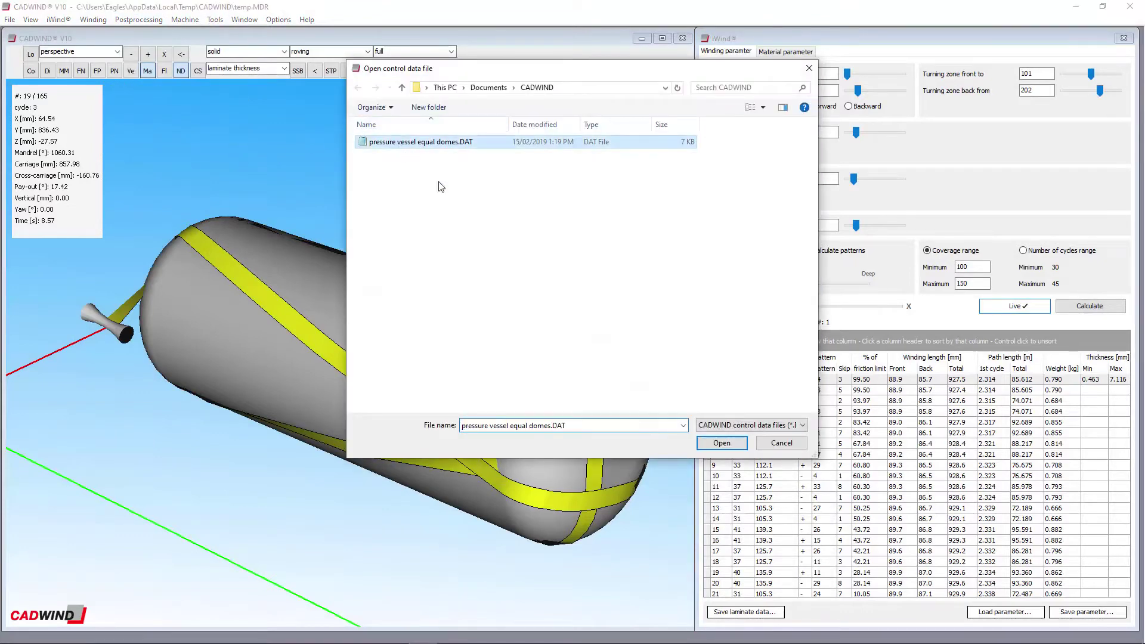
pyautogui.click(720, 443)
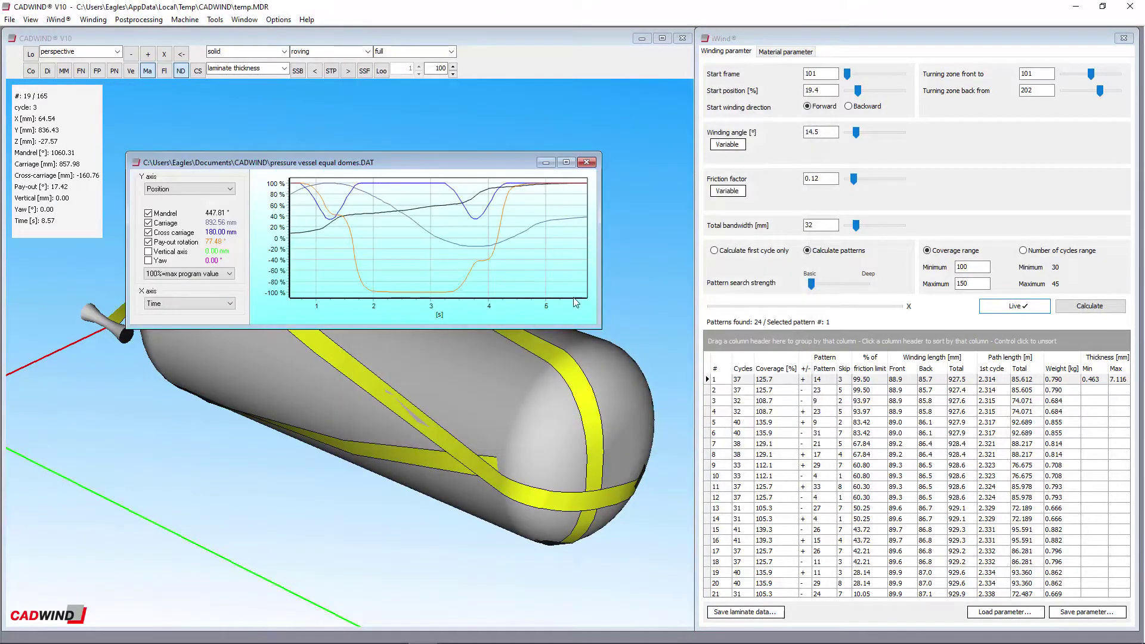
pyautogui.moveTo(594, 326); pyautogui.dragTo(877, 597)
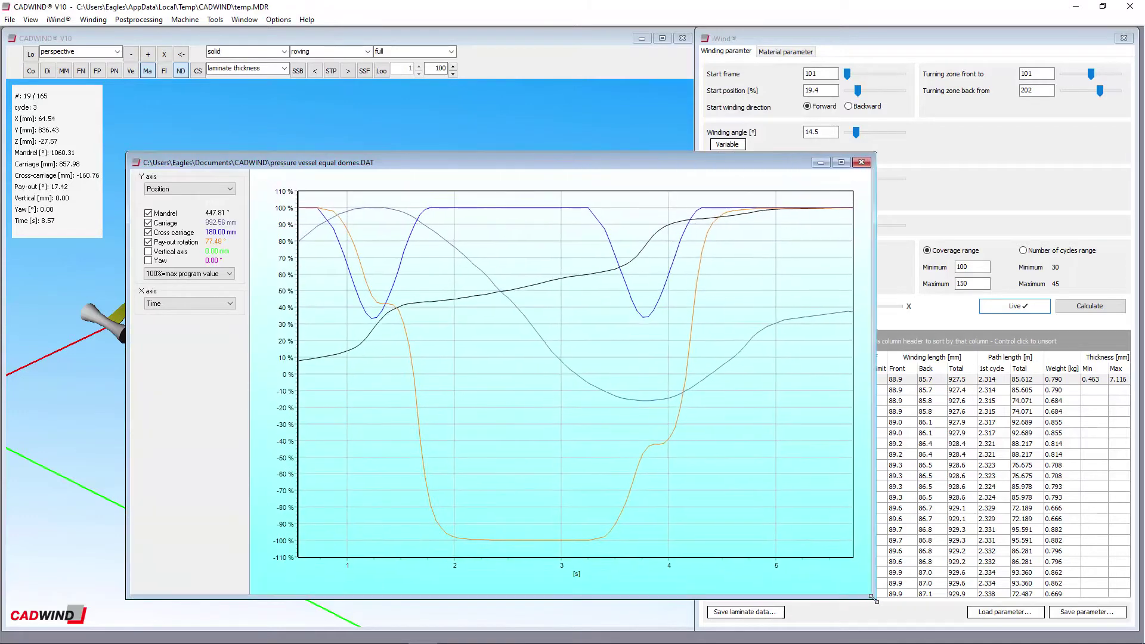
# - Switch the Y axis through velocity and acceleration, then back to position
pyautogui.click(219, 190)
pyautogui.click(211, 207)
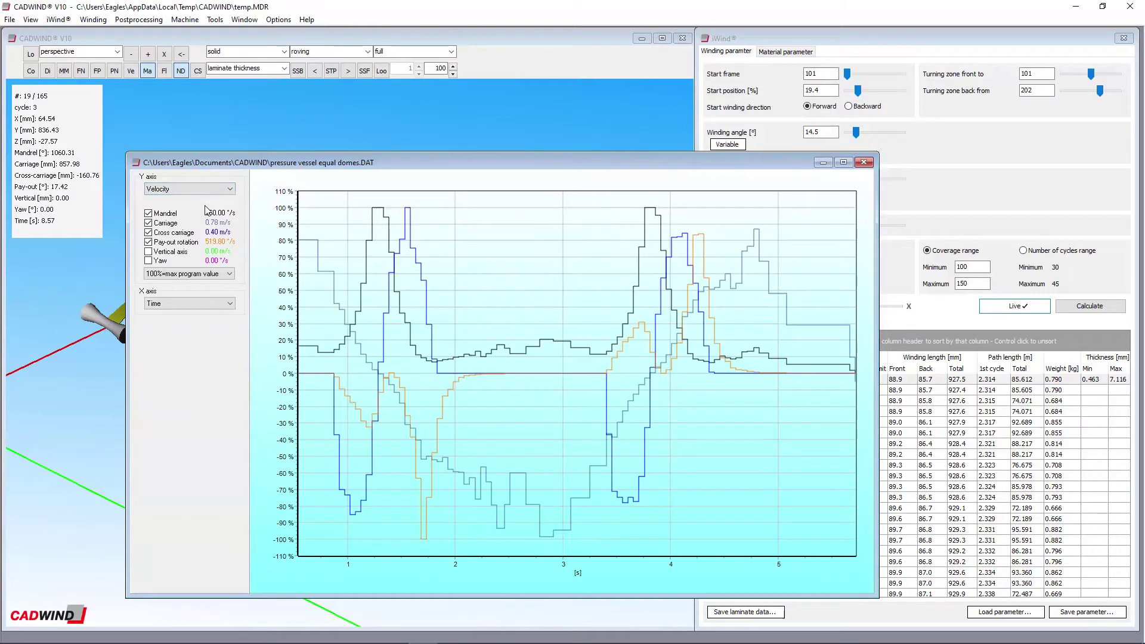
pyautogui.click(214, 190)
pyautogui.click(195, 215)
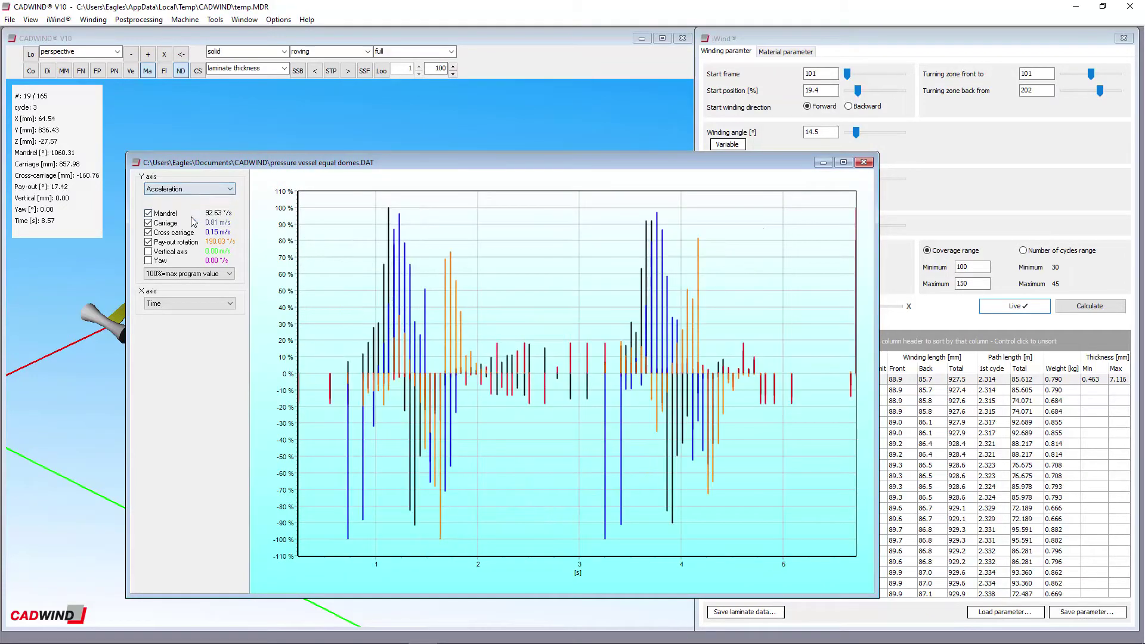
pyautogui.click(197, 189)
pyautogui.click(198, 200)
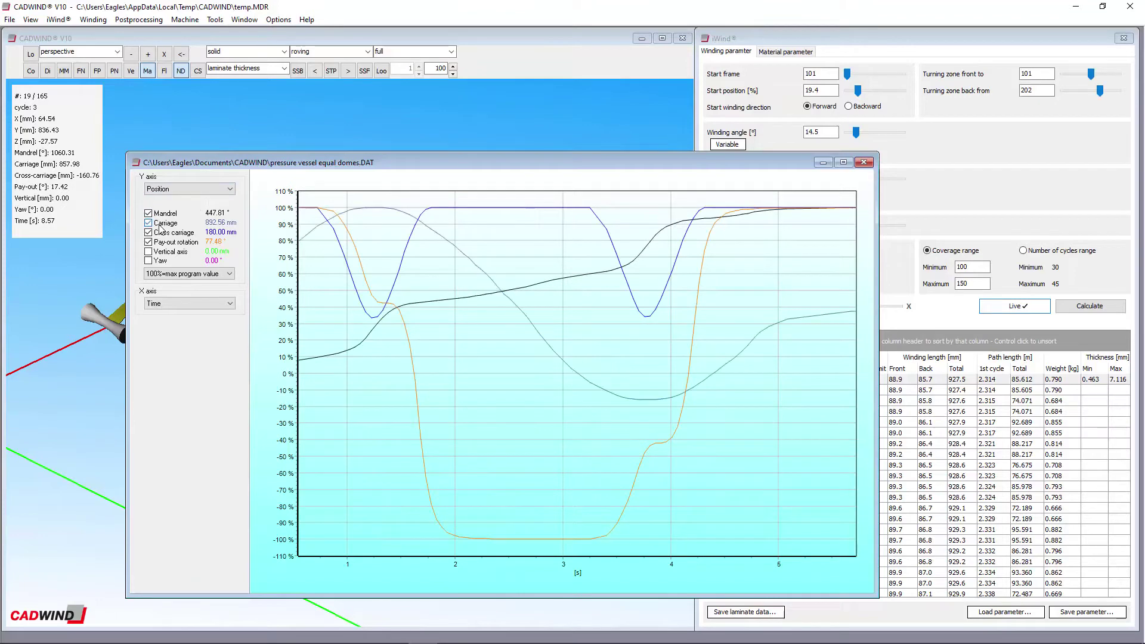
# - Hide and re-show the Mandrel, Cross carriage and Pay-out rotation curves
pyautogui.click(163, 214)
pyautogui.click(158, 234)
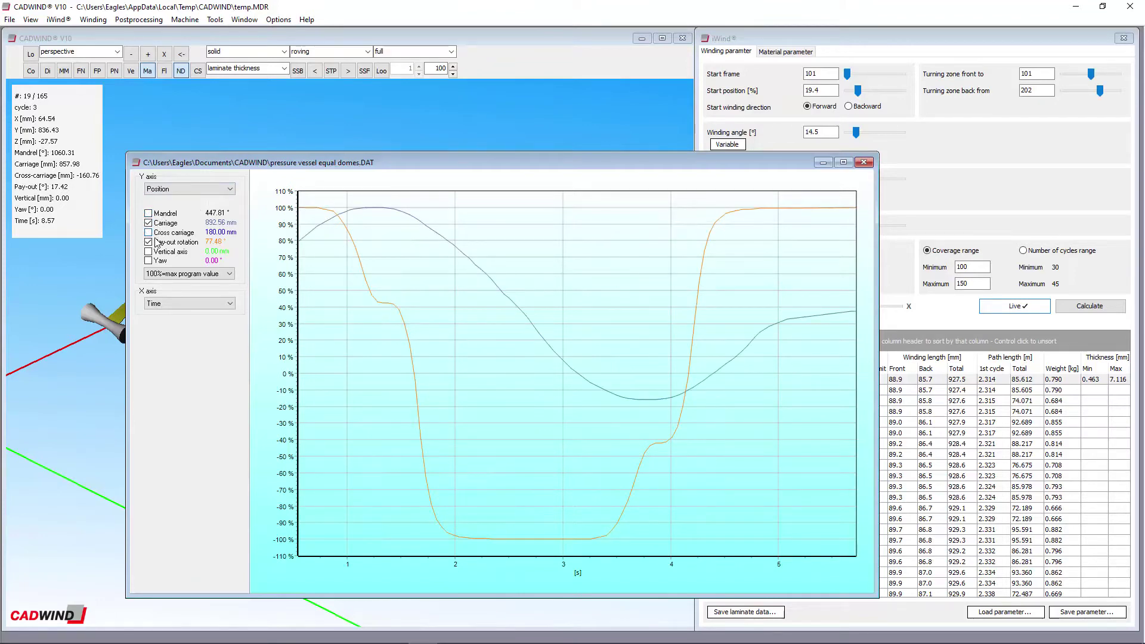
pyautogui.click(148, 243)
pyautogui.click(166, 214)
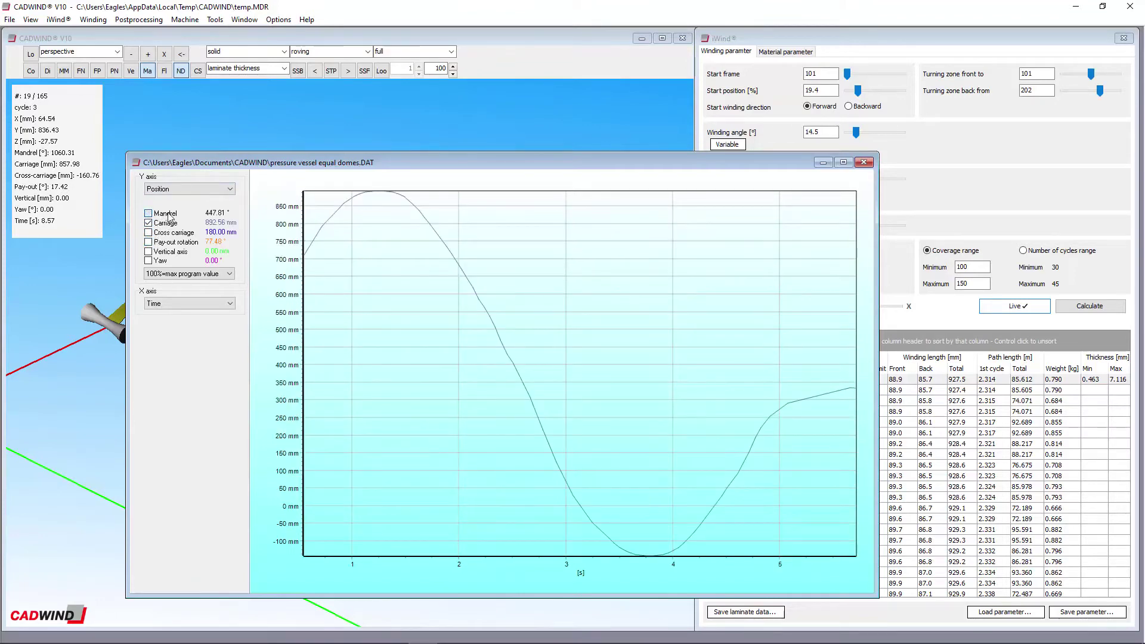
pyautogui.click(163, 233)
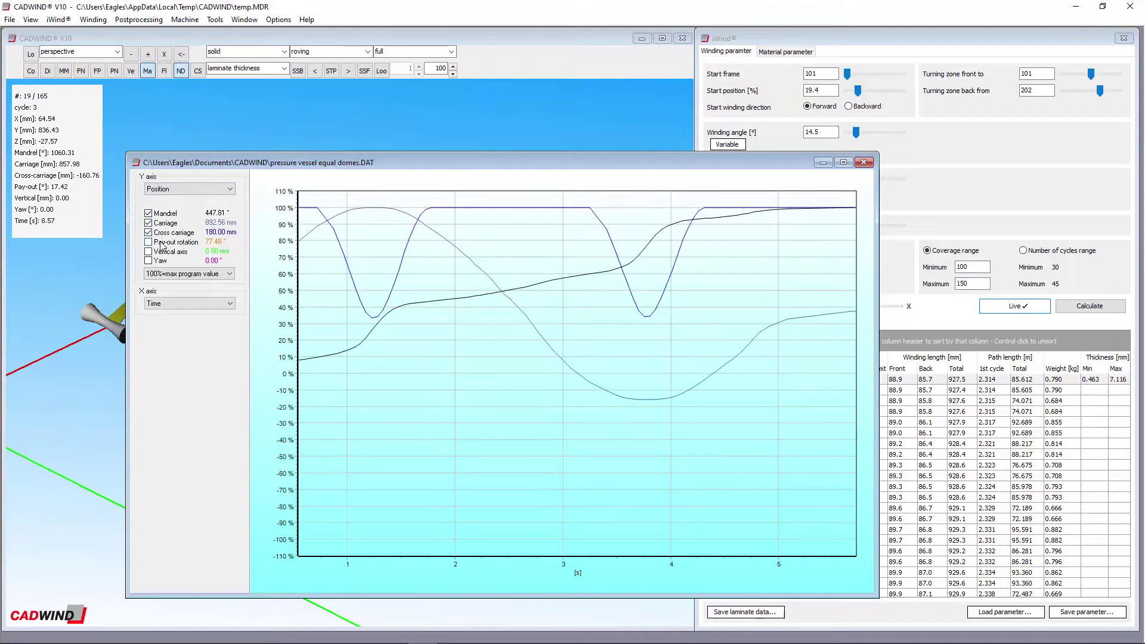
pyautogui.click(161, 243)
# - Try block number, cross-carriage and carriage position X axes, return to time, and zoom into 1–2 s
pyautogui.click(173, 303)
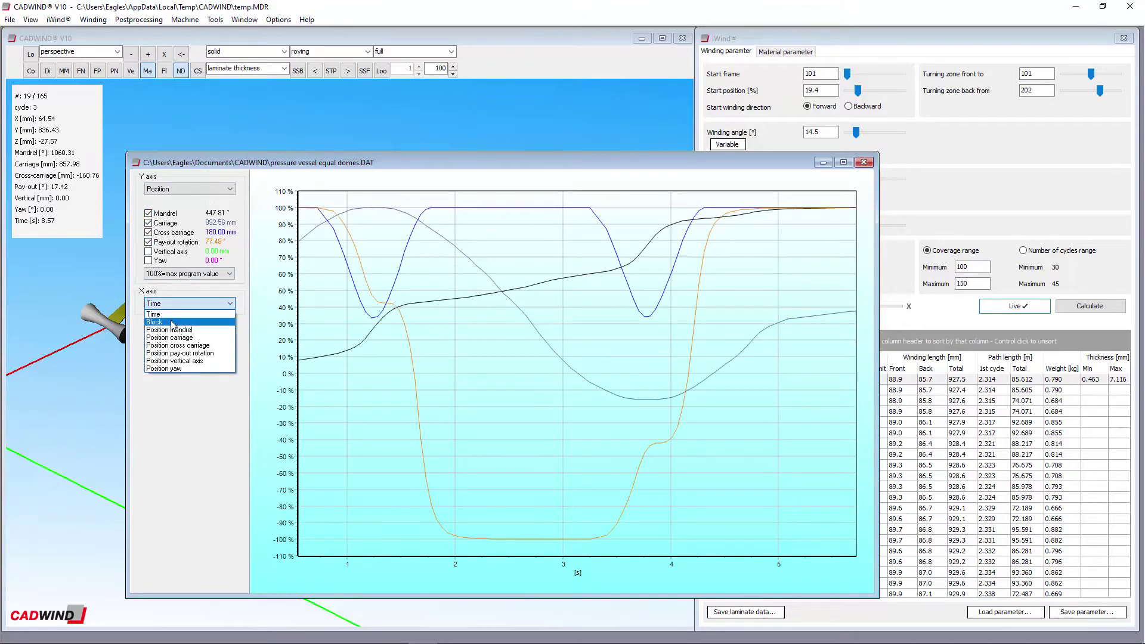
pyautogui.click(172, 322)
pyautogui.click(173, 305)
pyautogui.click(178, 345)
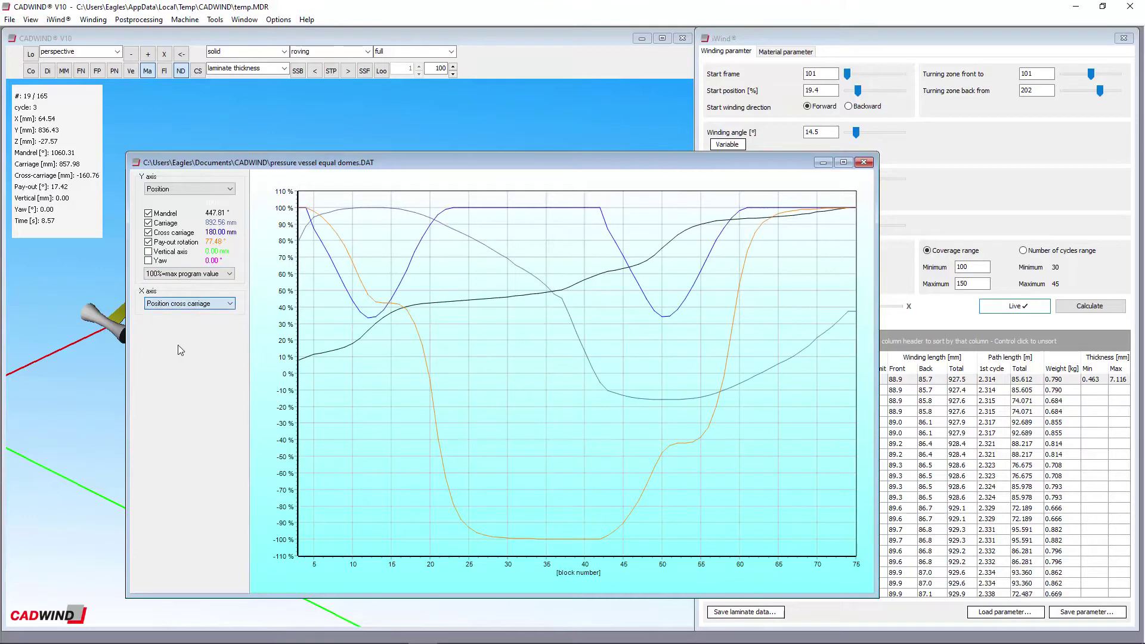
pyautogui.click(173, 303)
pyautogui.click(174, 335)
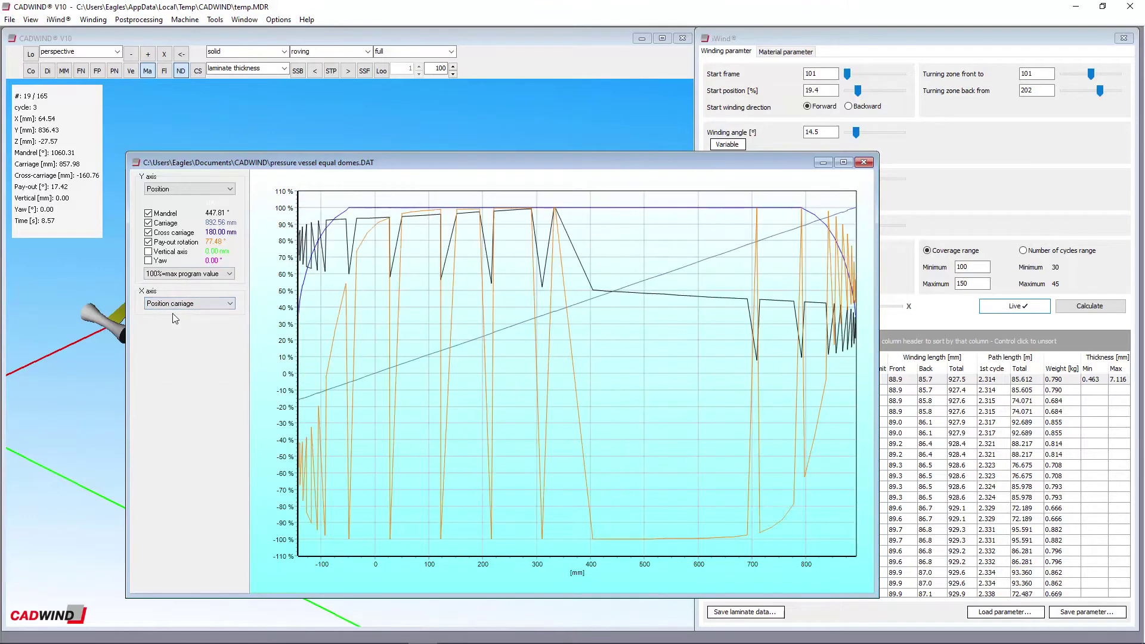
pyautogui.click(173, 303)
pyautogui.click(175, 314)
pyautogui.moveTo(327, 277); pyautogui.dragTo(456, 376)
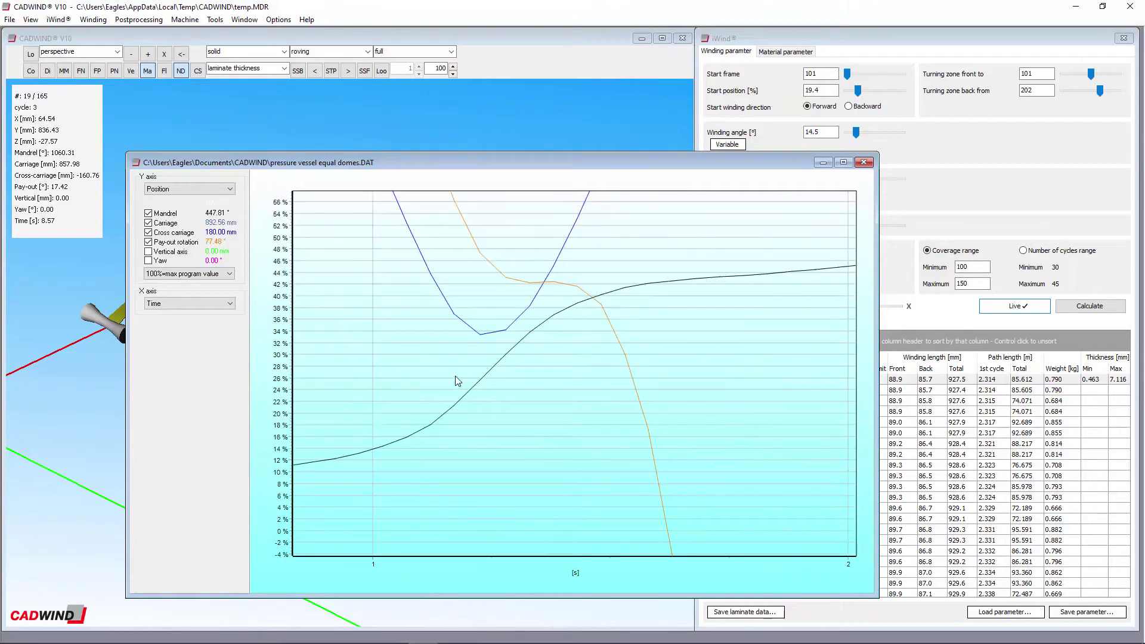
pyautogui.moveTo(622, 403); pyautogui.dragTo(434, 251)
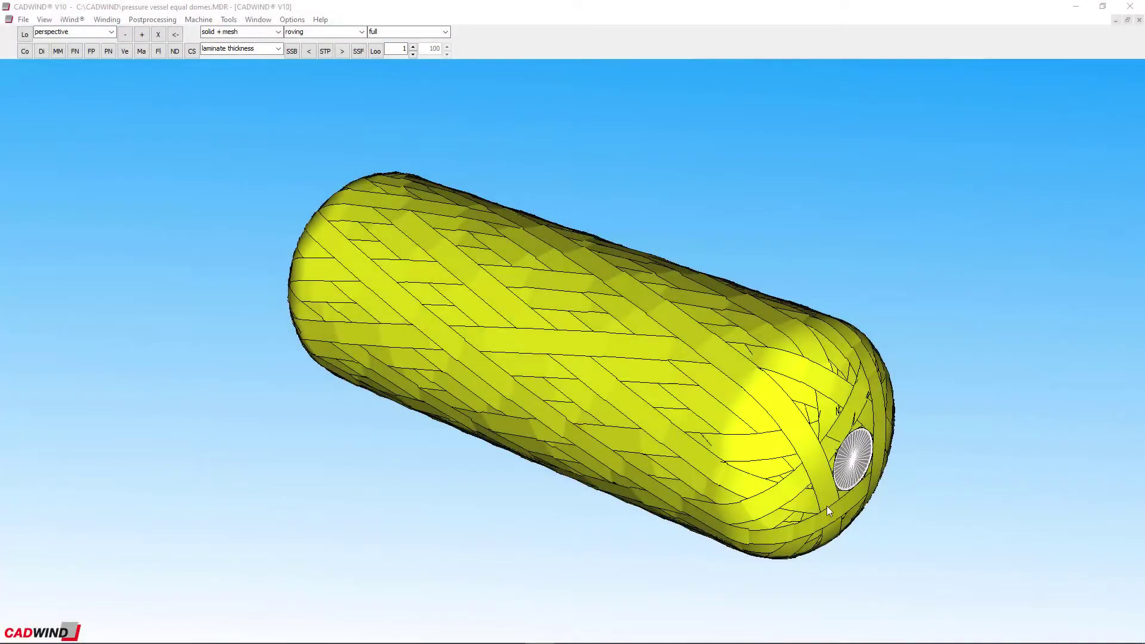
# - Start Create FEA data and select pressure vessel equal domes.MDR as the mandrel file
pyautogui.click(22, 19)
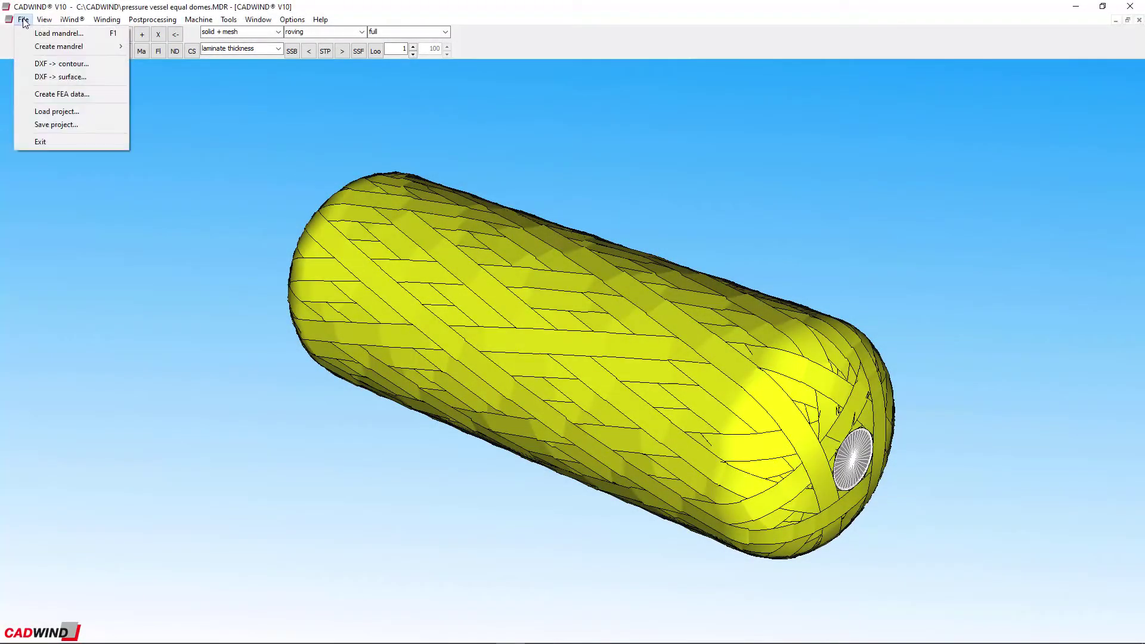
pyautogui.click(70, 91)
pyautogui.click(515, 228)
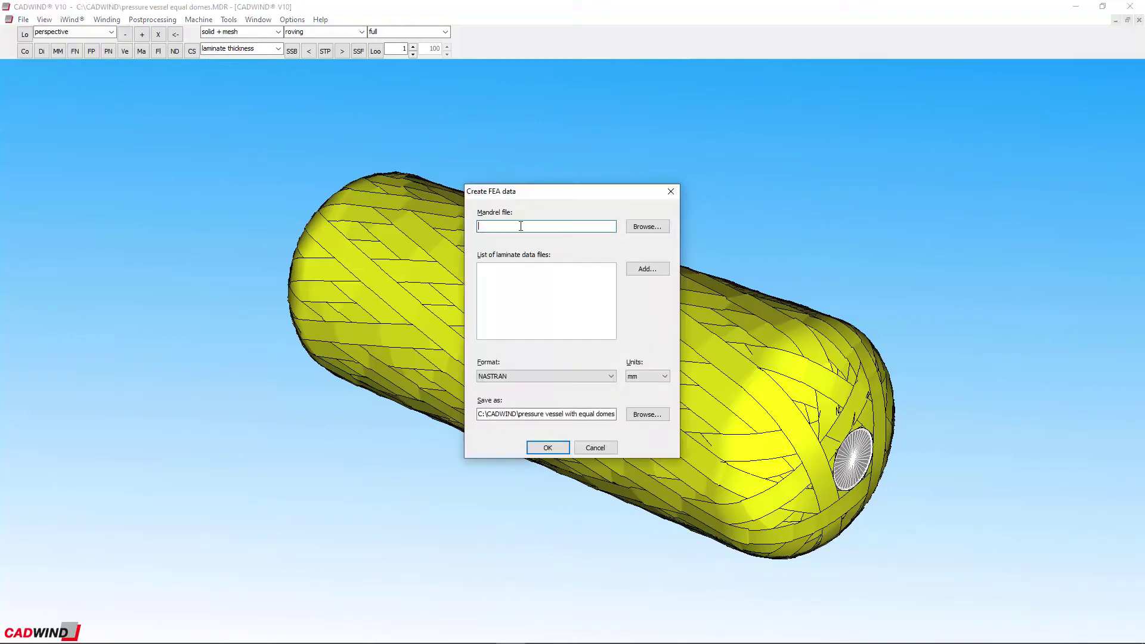
pyautogui.click(647, 227)
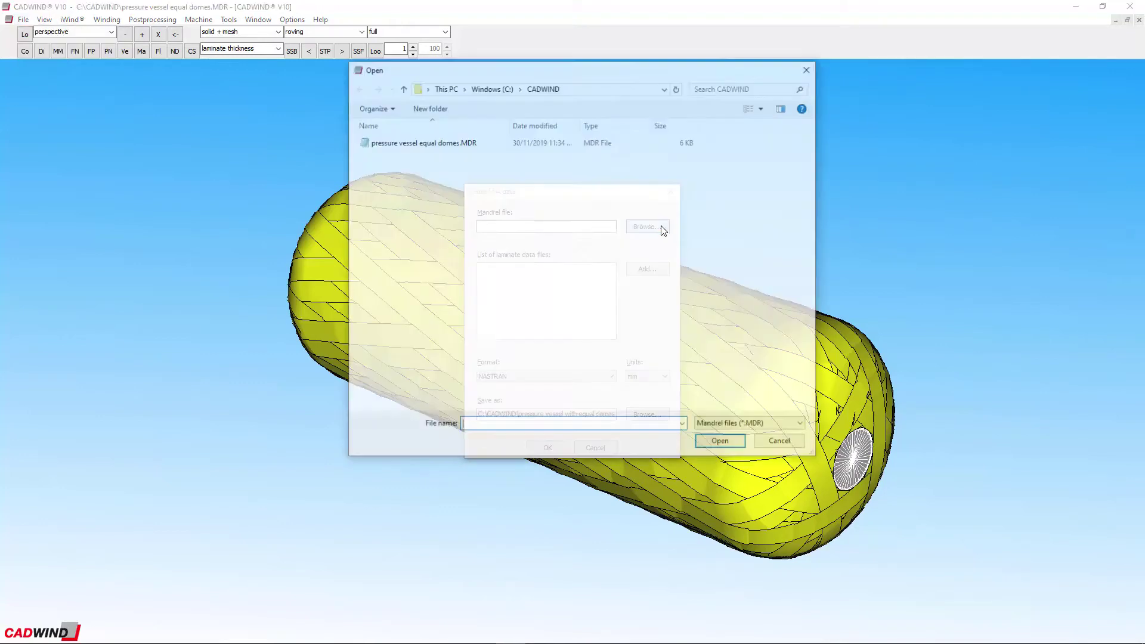
pyautogui.click(442, 143)
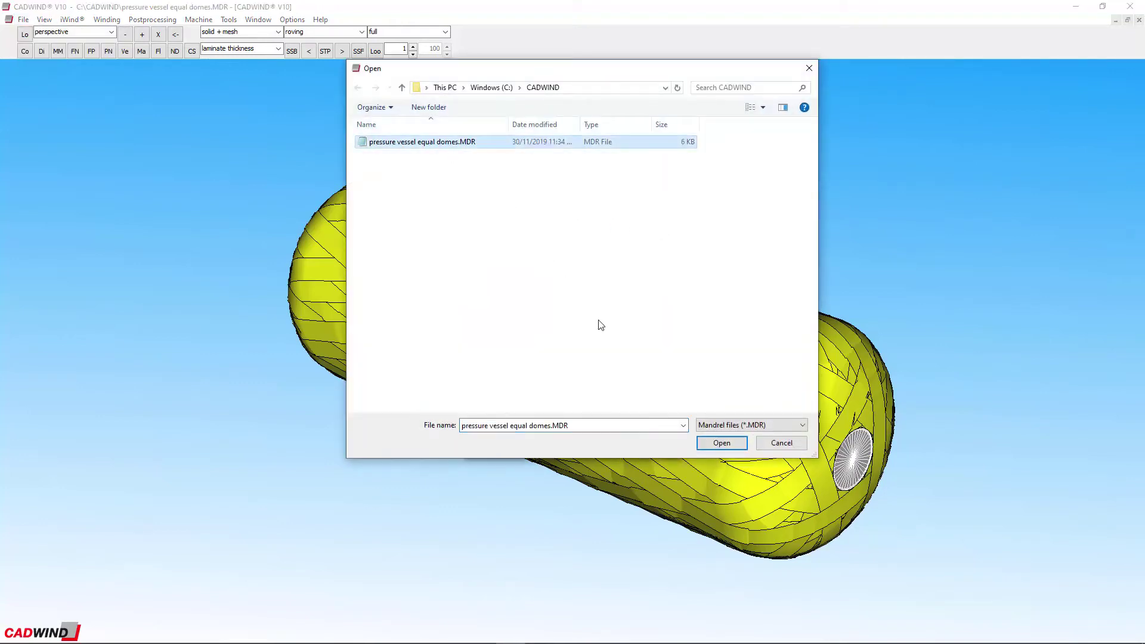
pyautogui.click(721, 443)
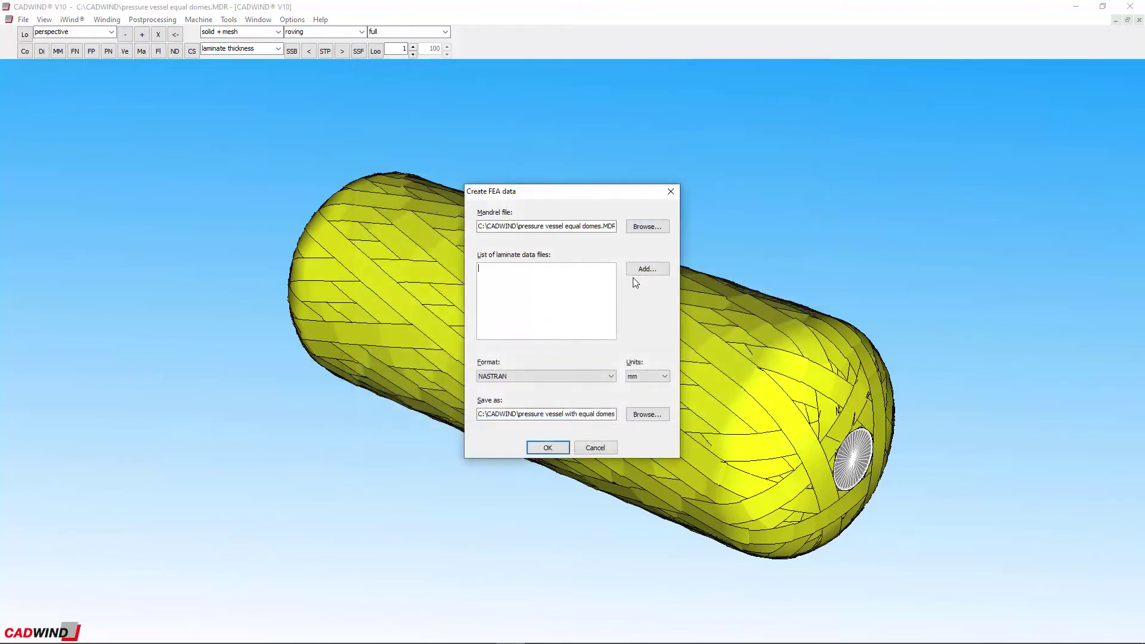
# - Add the laminate files Hoop Layer.LAM, Helical Layer 15deg.LAM and Hoop Layer.LAM again
pyautogui.click(638, 270)
pyautogui.click(412, 154)
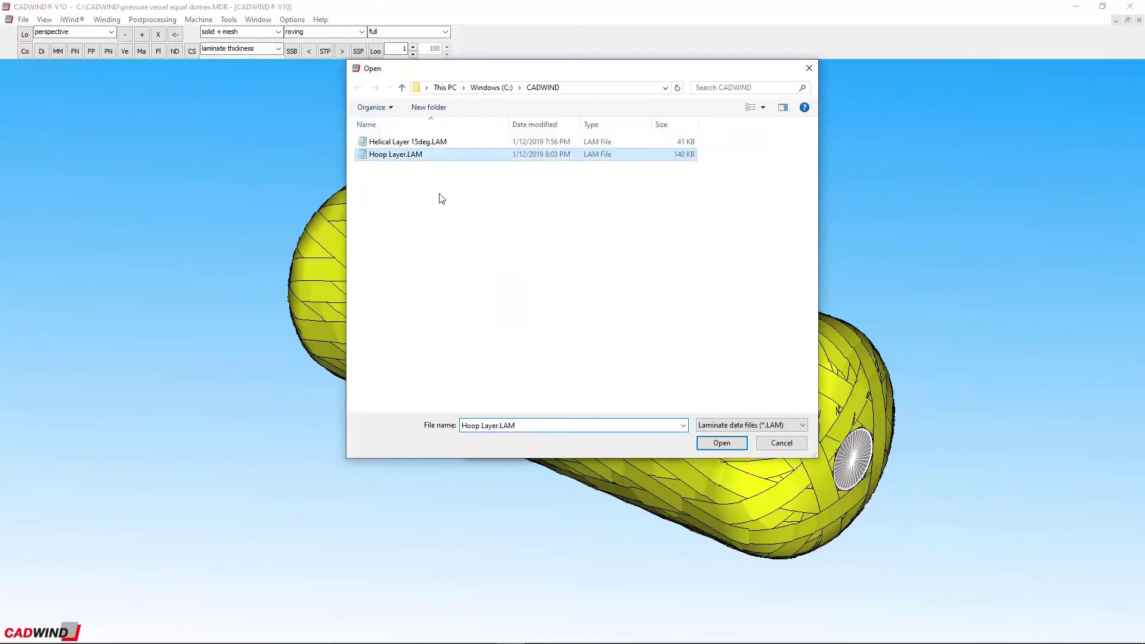
pyautogui.click(719, 443)
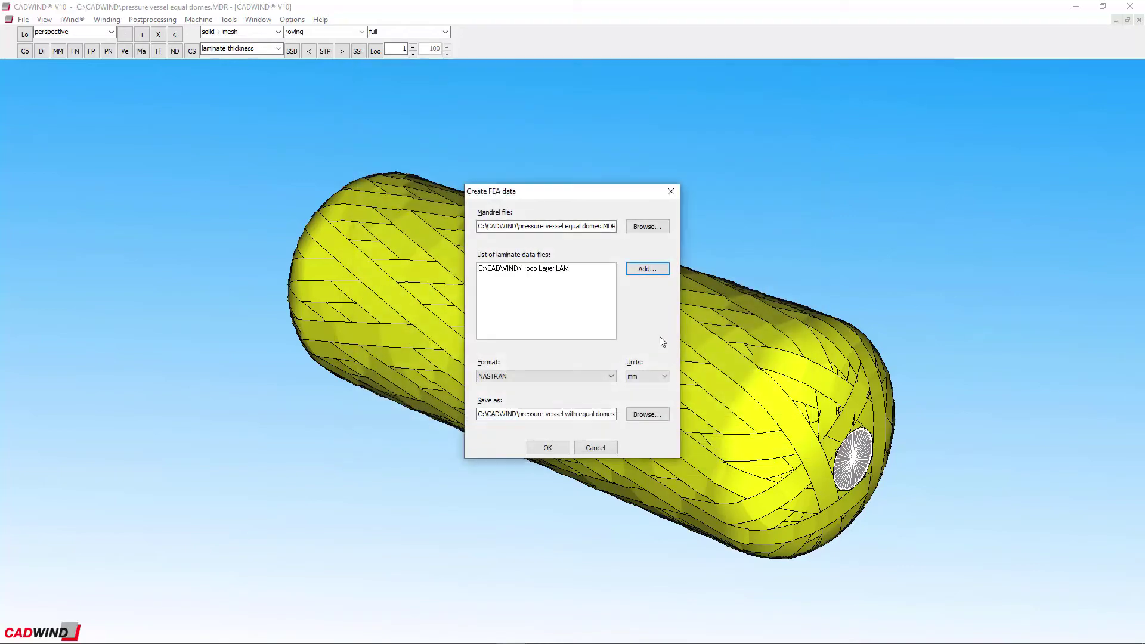
pyautogui.click(640, 269)
pyautogui.click(438, 143)
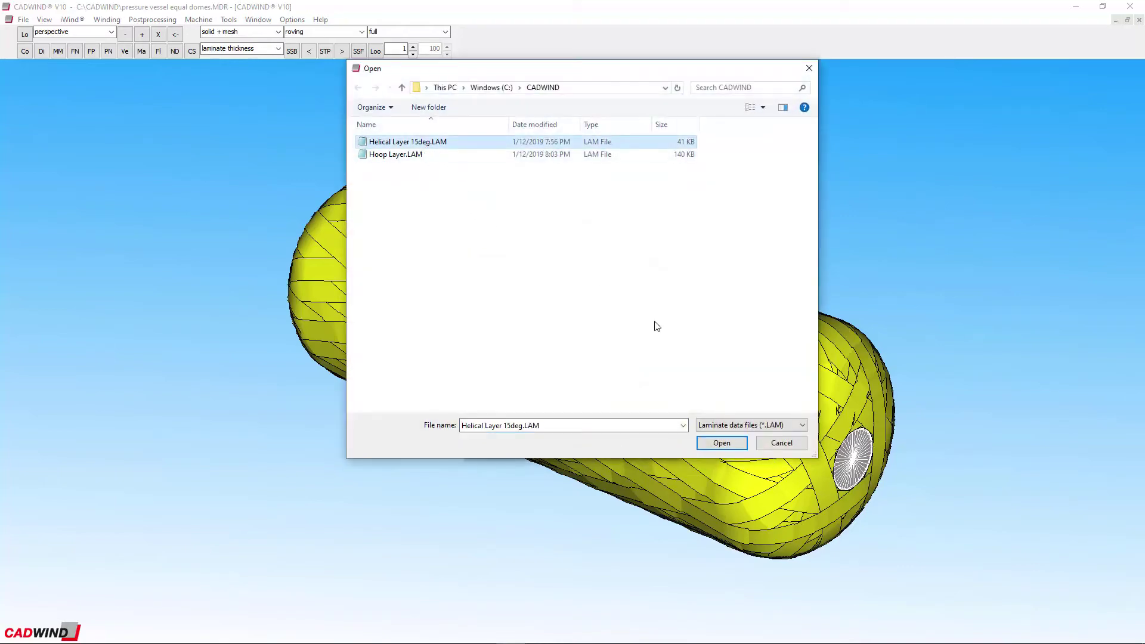
pyautogui.click(720, 444)
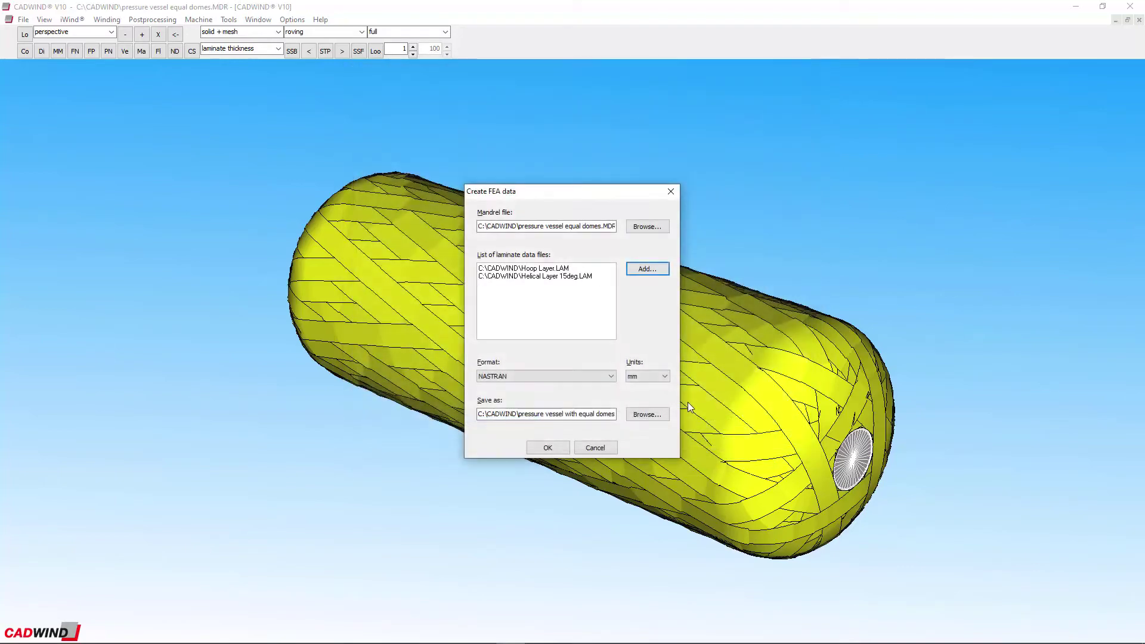
pyautogui.click(649, 271)
pyautogui.click(417, 154)
pyautogui.click(721, 443)
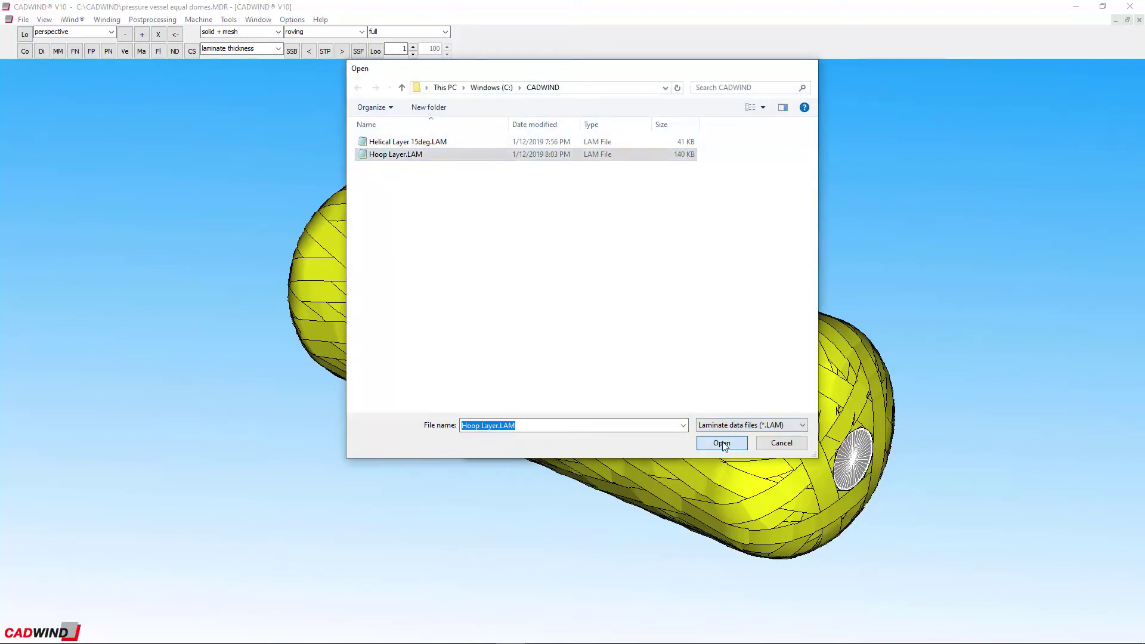
# - Review the laminate list and export formats, keeping NASTRAN as the format
pyautogui.moveTo(585, 288); pyautogui.dragTo(478, 254)
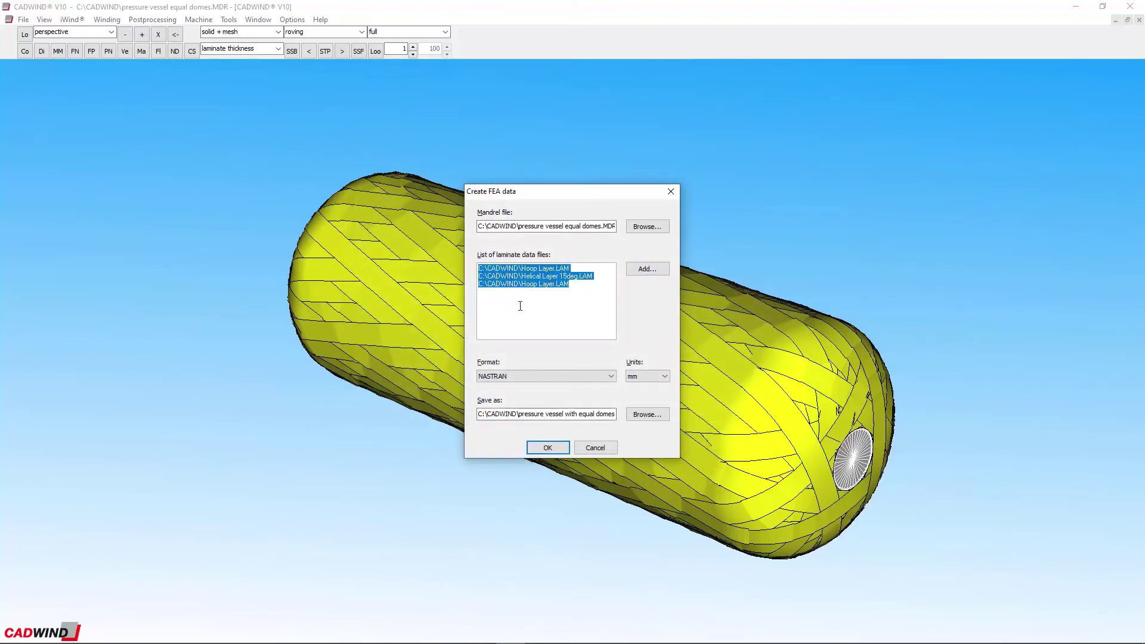
pyautogui.click(591, 306)
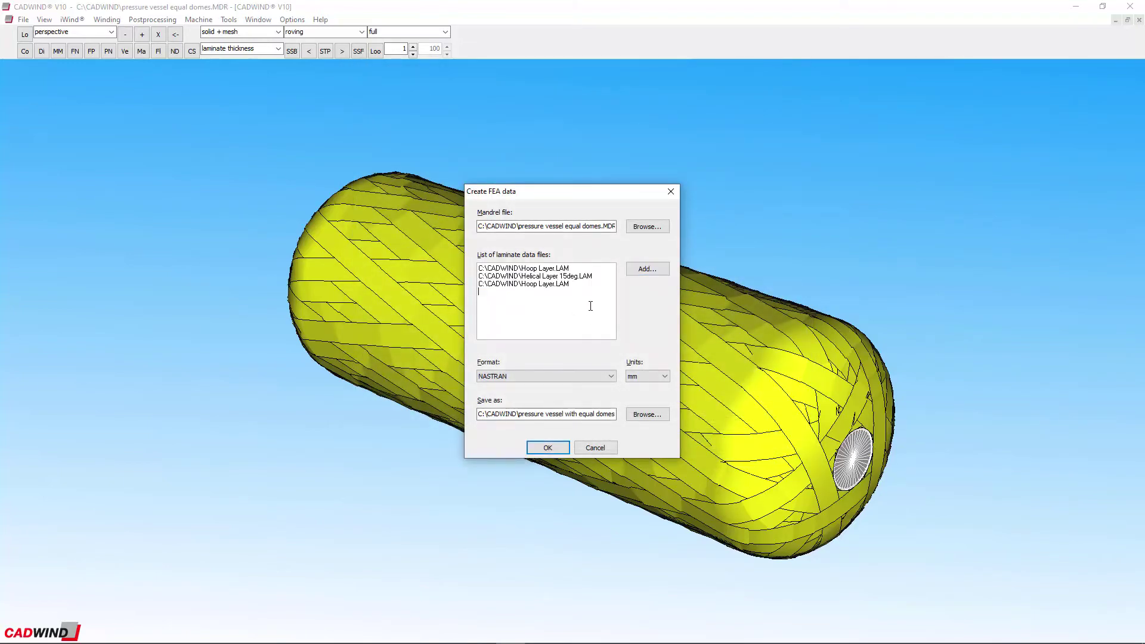
pyautogui.click(607, 375)
pyautogui.press('Escape')
# - Save the FEA data over the existing pressure vessel .DAT file
pyautogui.click(647, 413)
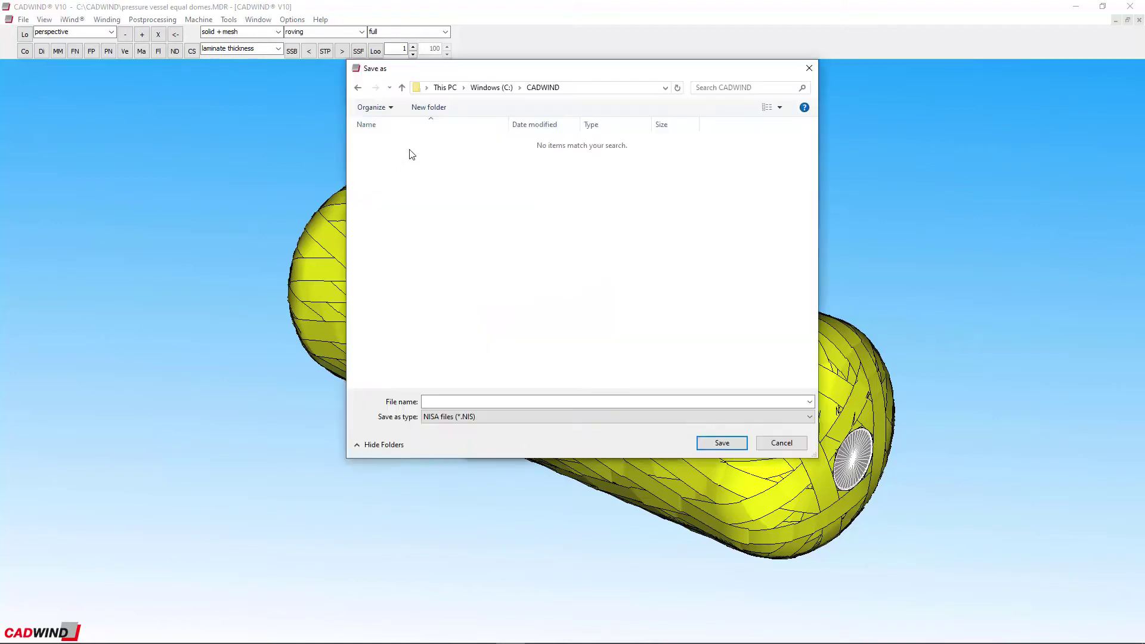
pyautogui.click(506, 417)
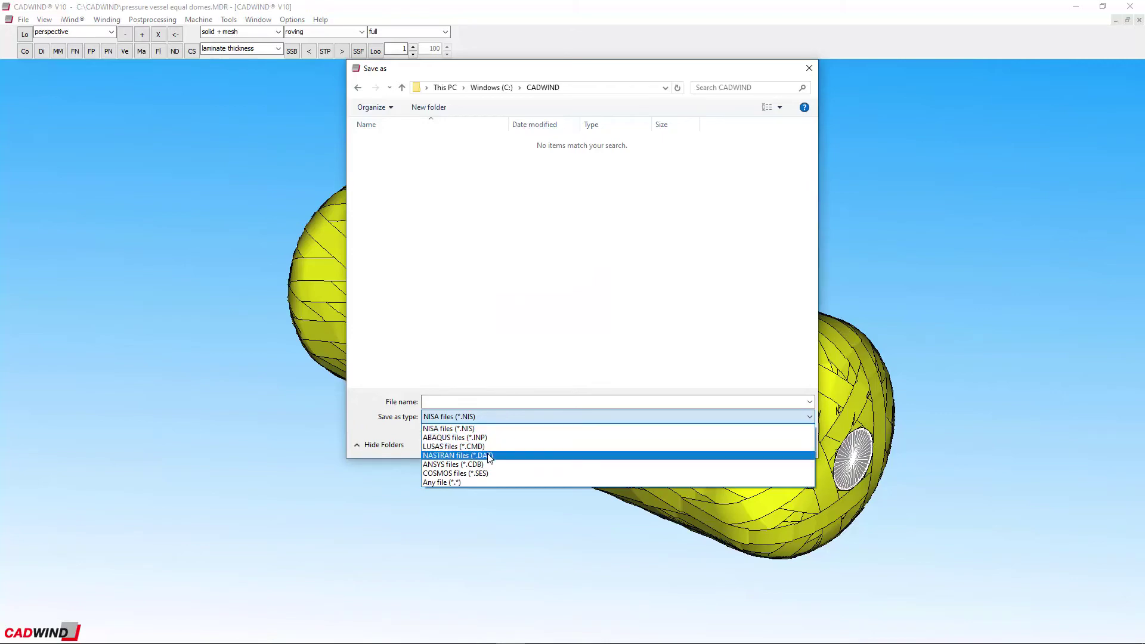
pyautogui.click(489, 457)
pyautogui.click(419, 141)
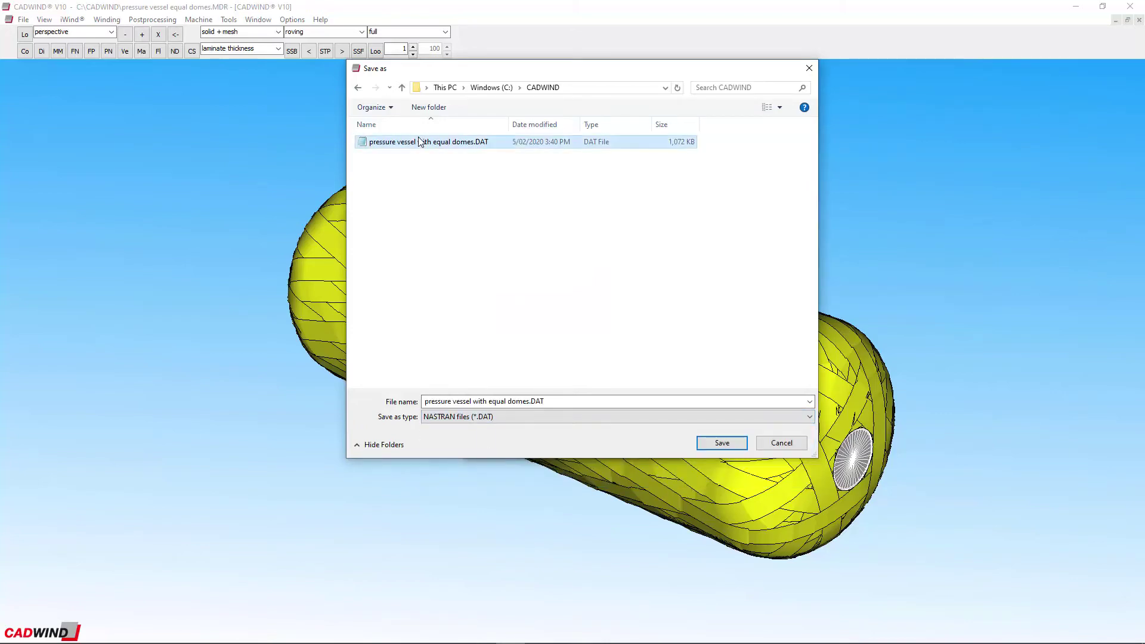
pyautogui.click(717, 440)
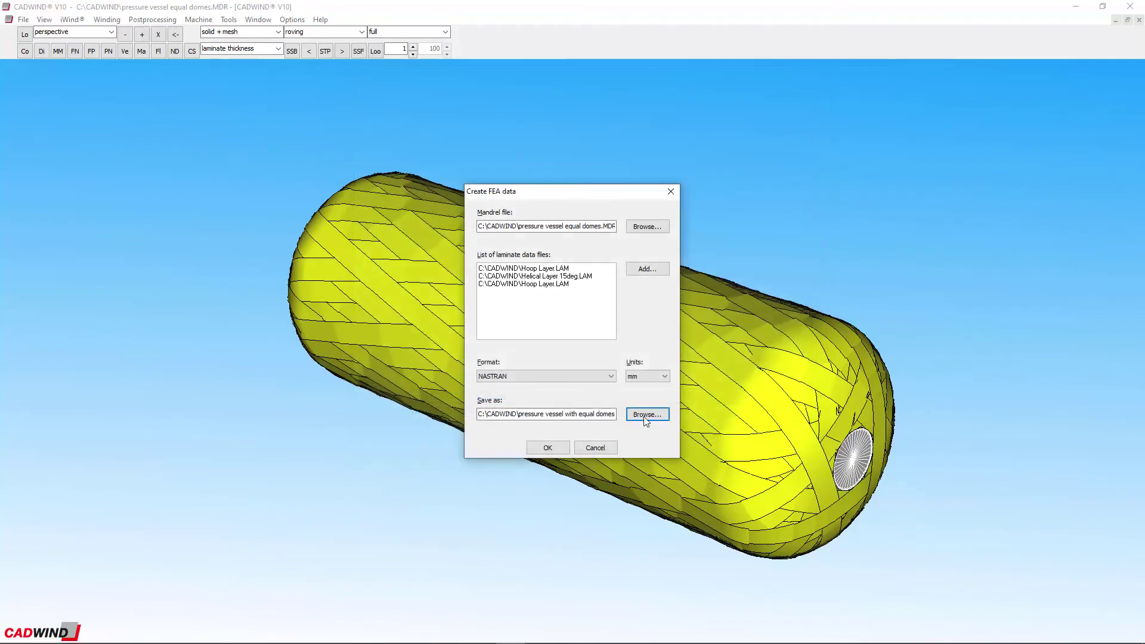
pyautogui.click(557, 447)
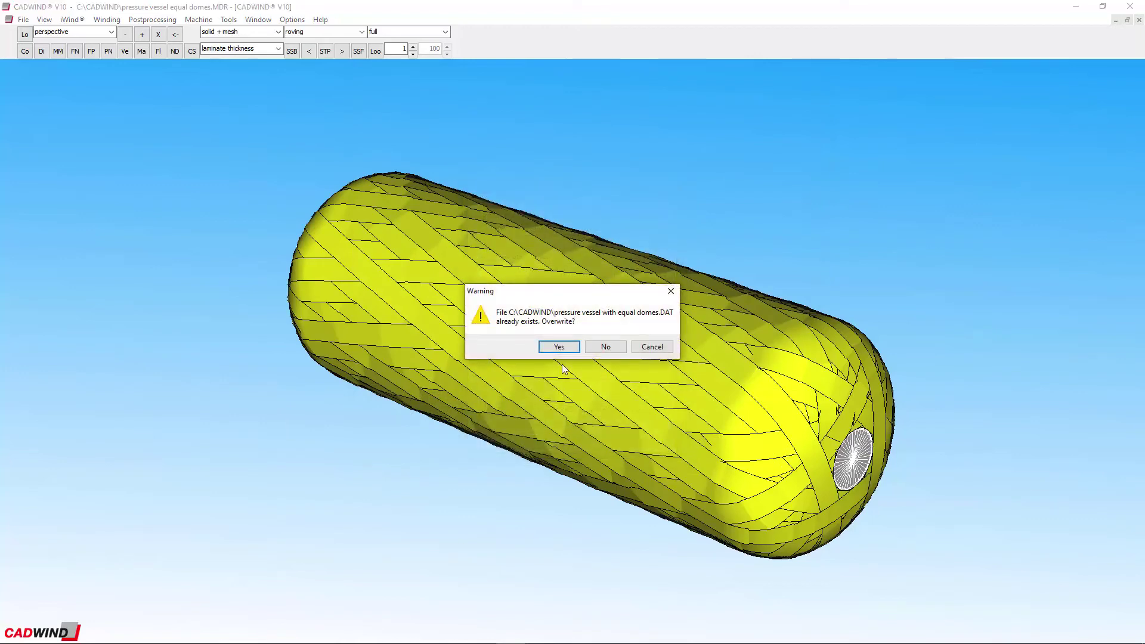
pyautogui.click(572, 346)
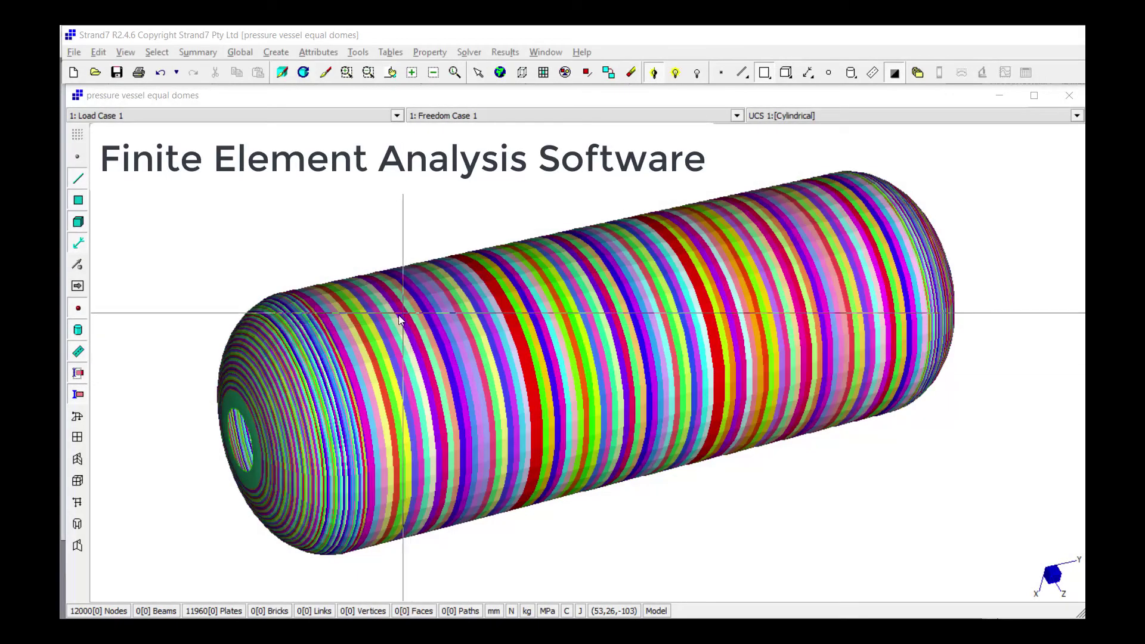
# - Rotate the vessel with Dynamic View into a side-on orientation
pyautogui.rightClick(372, 353)
pyautogui.click(370, 325)
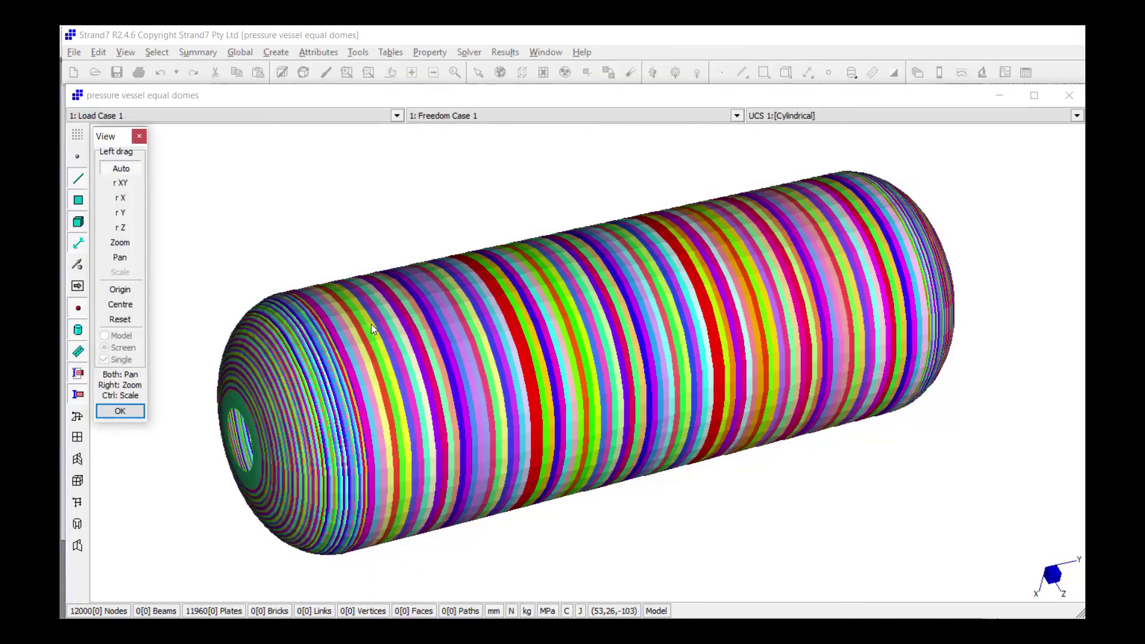
pyautogui.moveTo(371, 324); pyautogui.dragTo(557, 338)
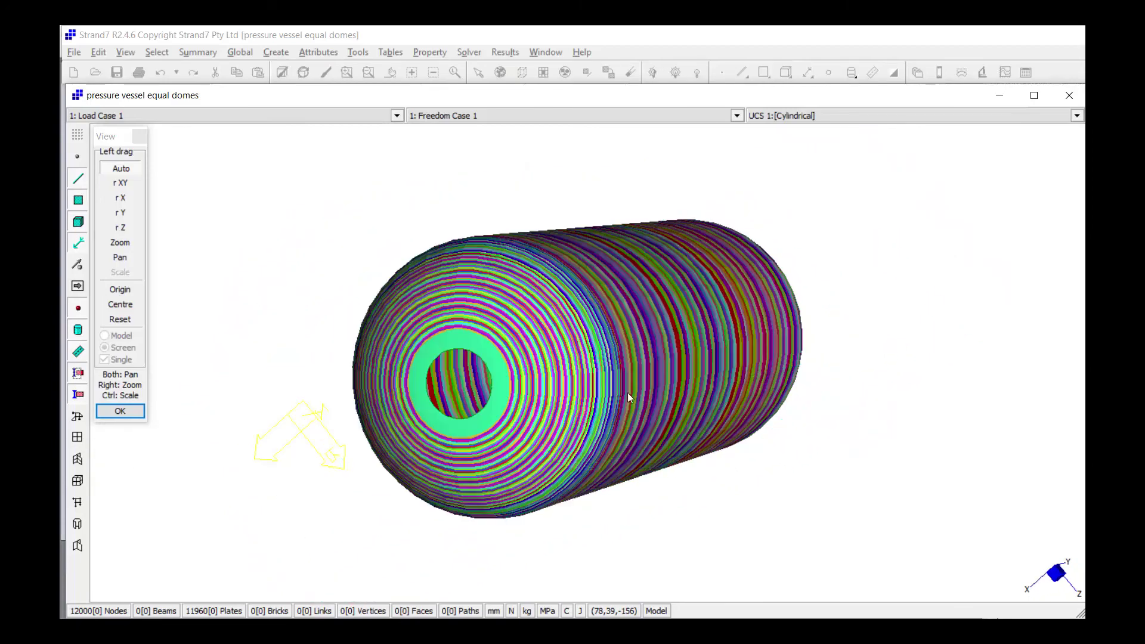
pyautogui.moveTo(628, 392); pyautogui.dragTo(546, 401)
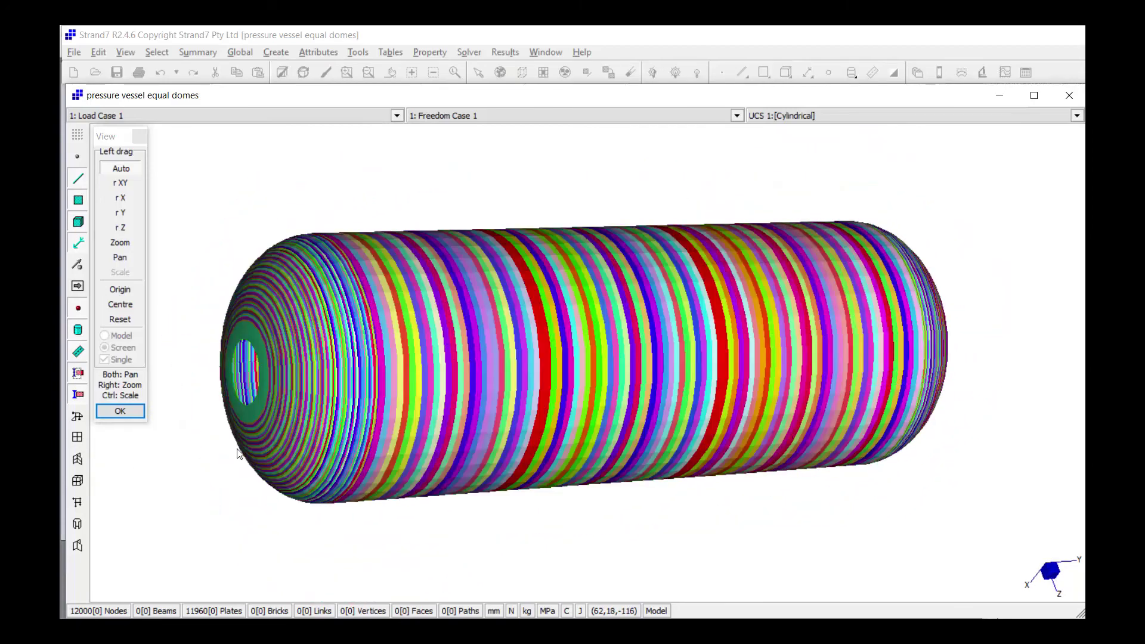
pyautogui.click(127, 413)
# - Load the linear static results file pressure vessel equal domes.LSA
pyautogui.click(503, 52)
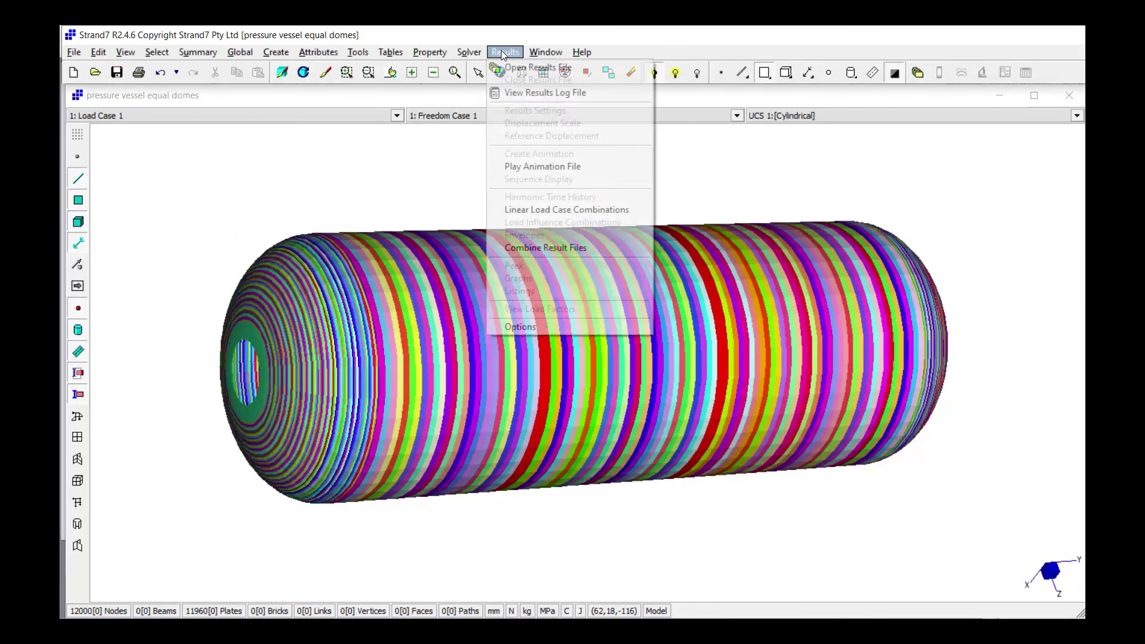
pyautogui.click(528, 67)
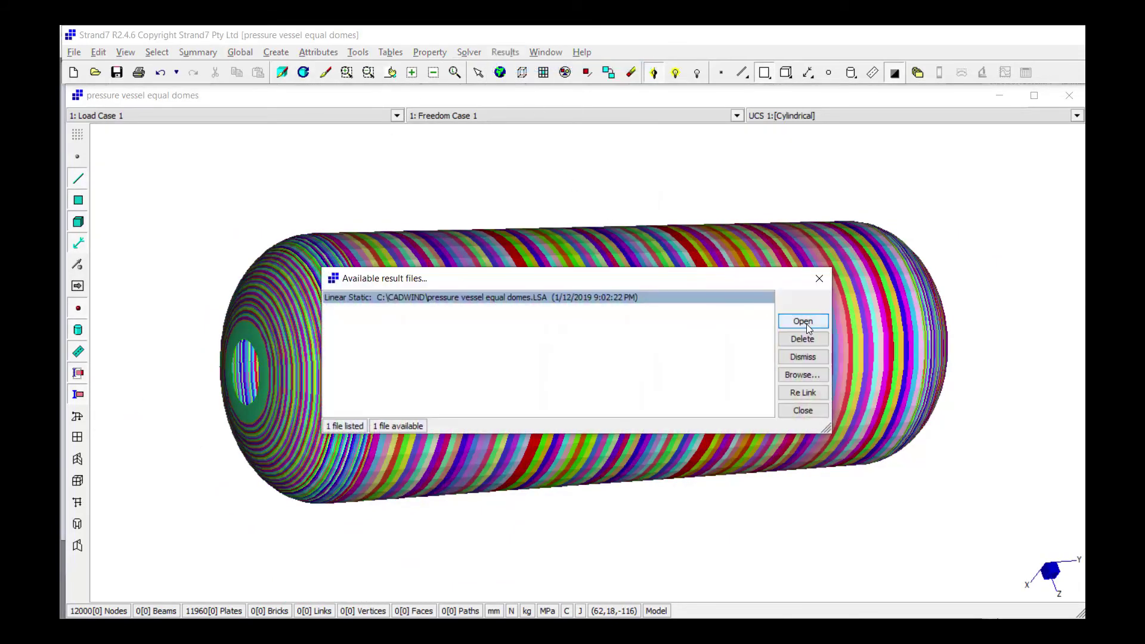
pyautogui.click(805, 323)
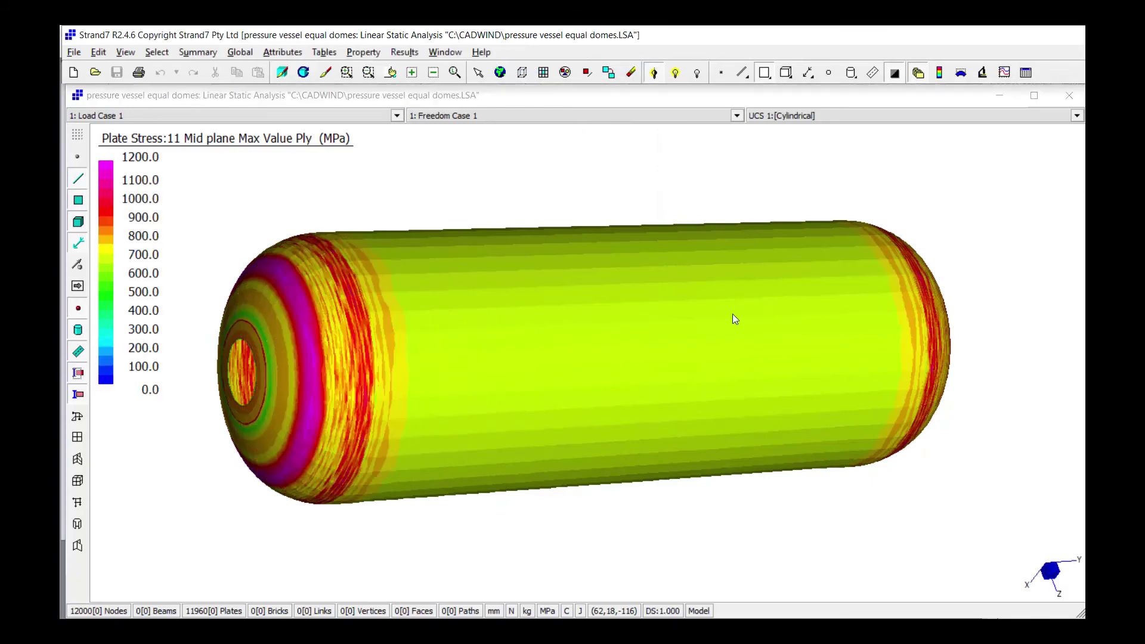